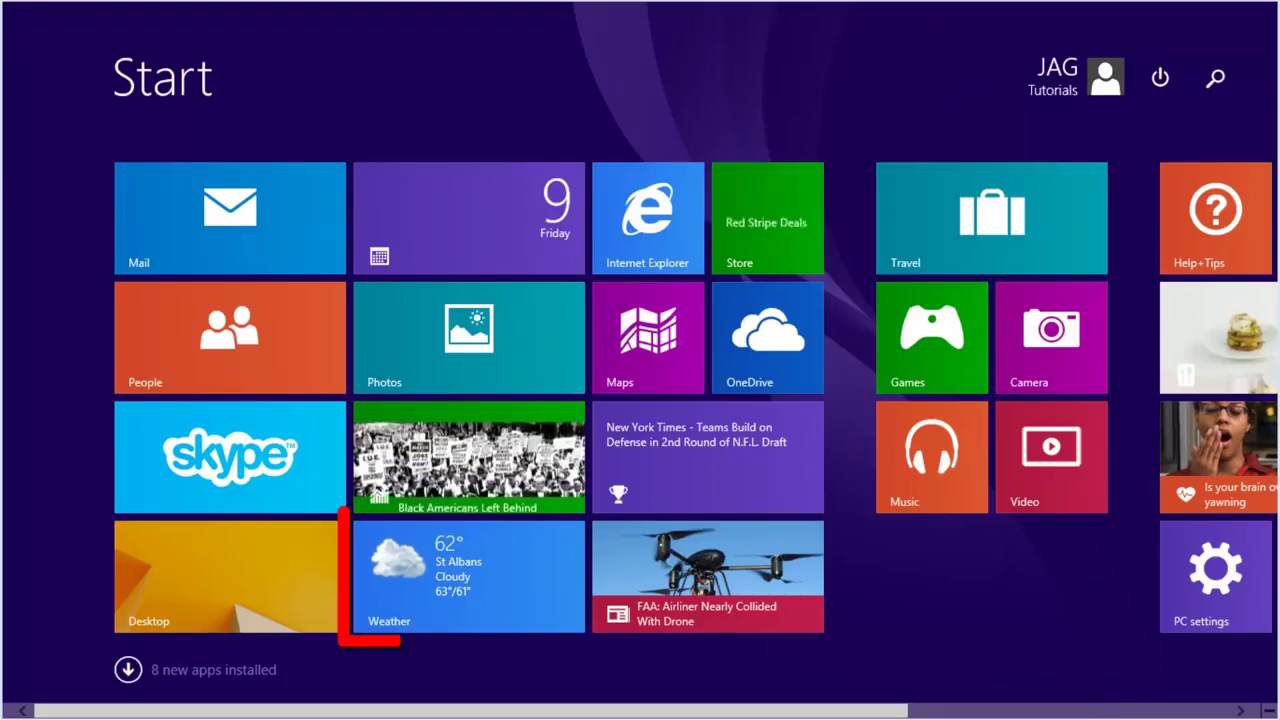
Open the Weather app and bring up its Share options
left_click(496, 591)
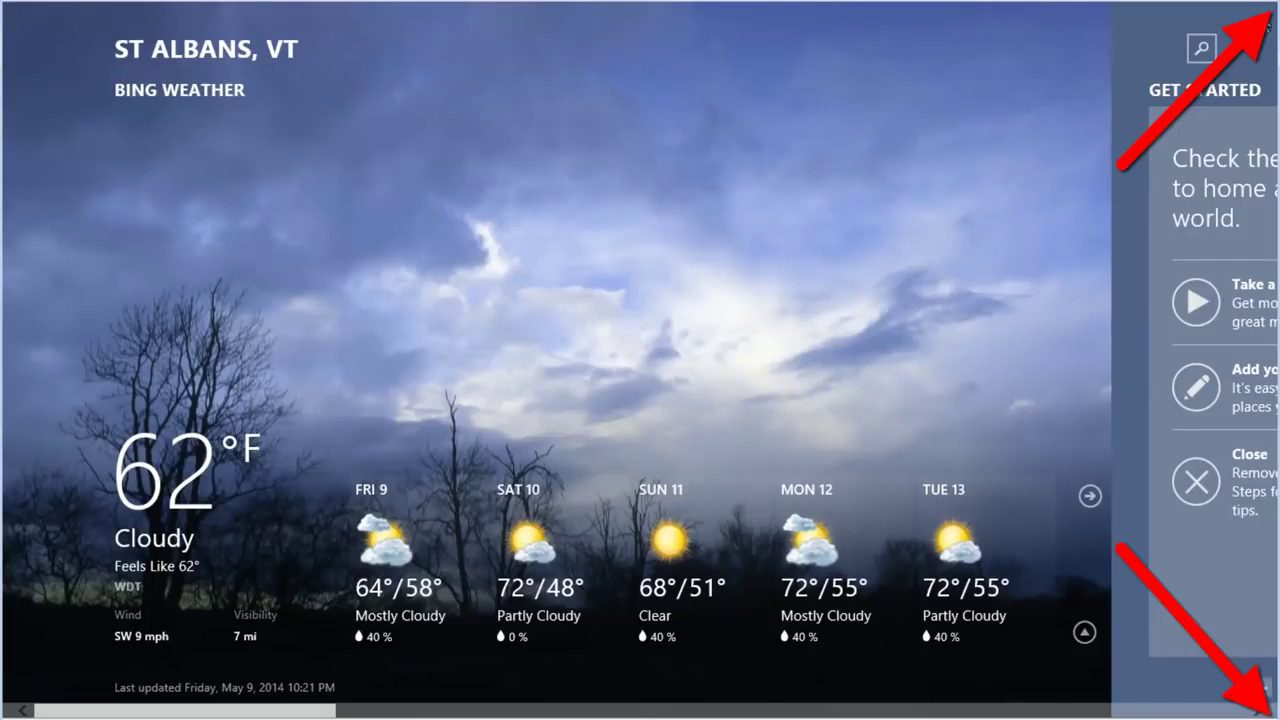
mouse_move(1268, 5)
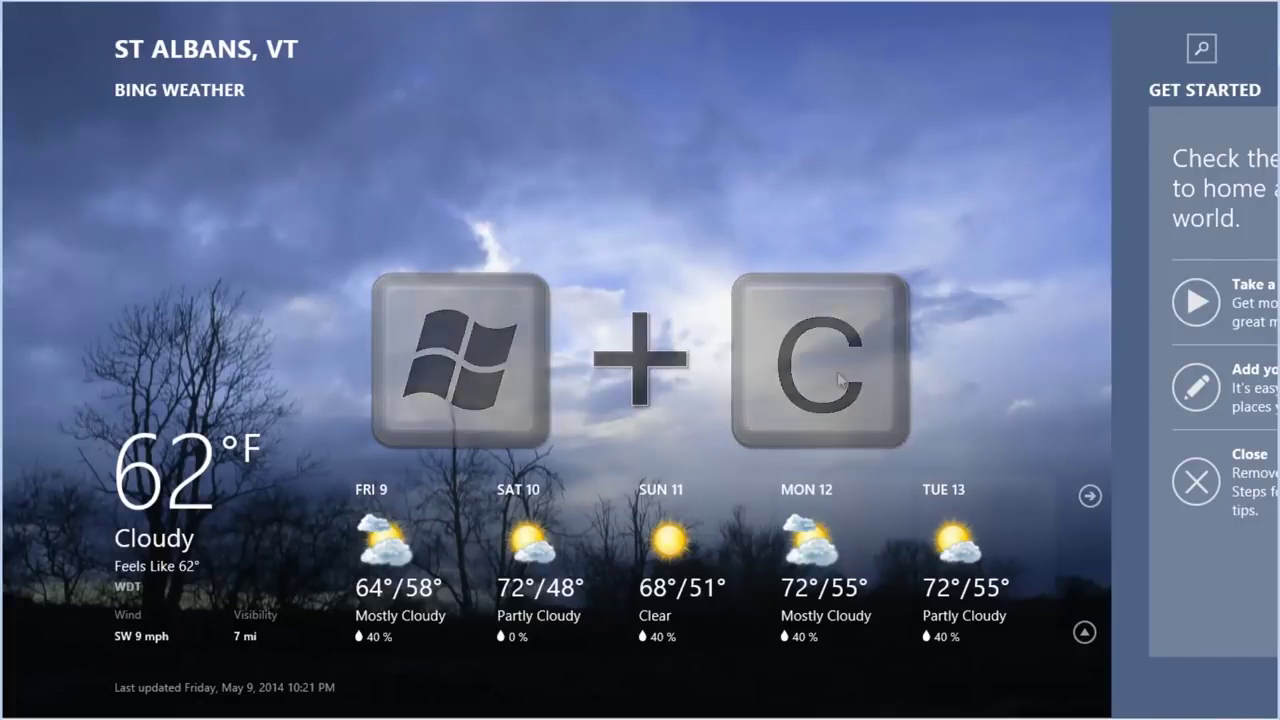
key("super+c")
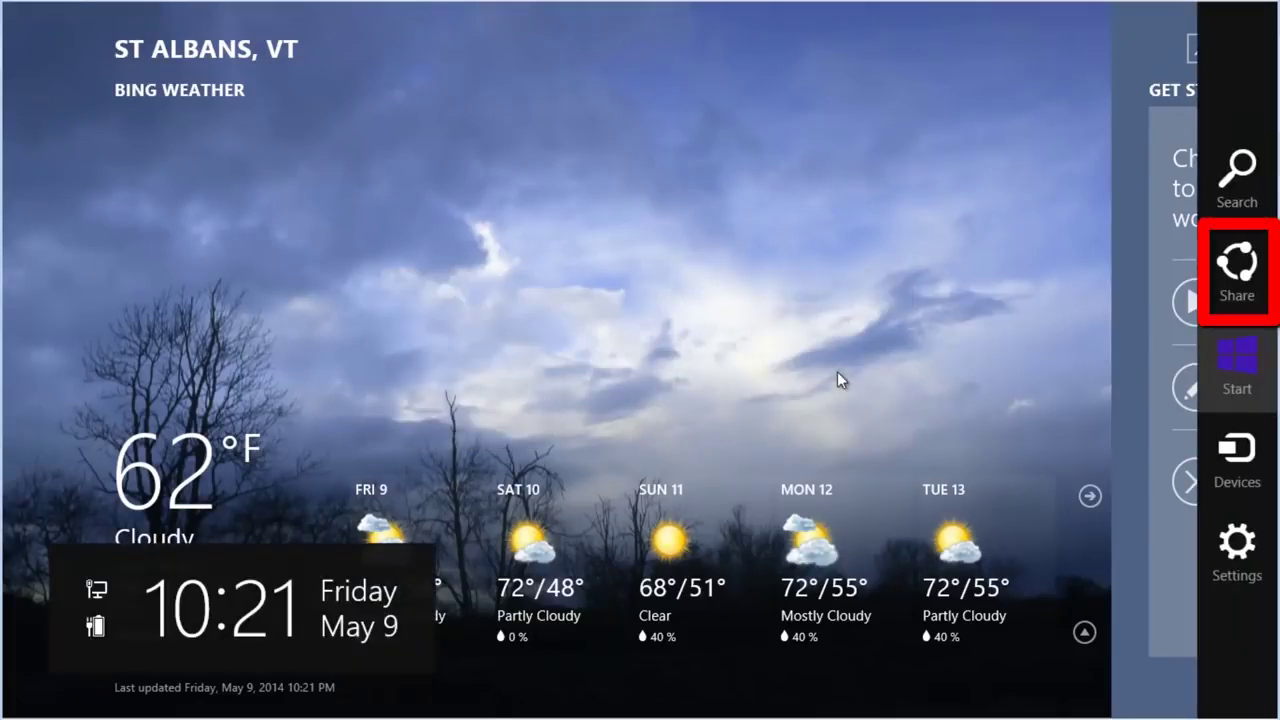
left_click(1237, 266)
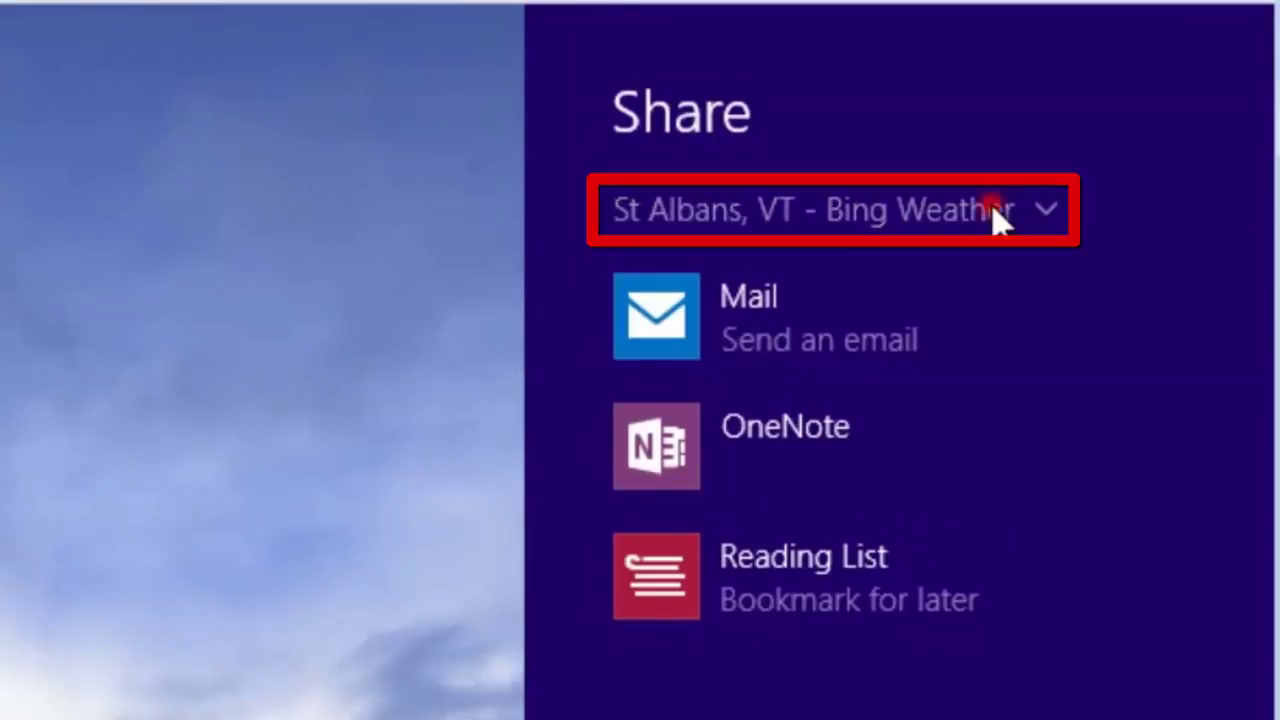
Choose Screenshot as the content to share from Weather and send it to a new Mail message
left_click(998, 215)
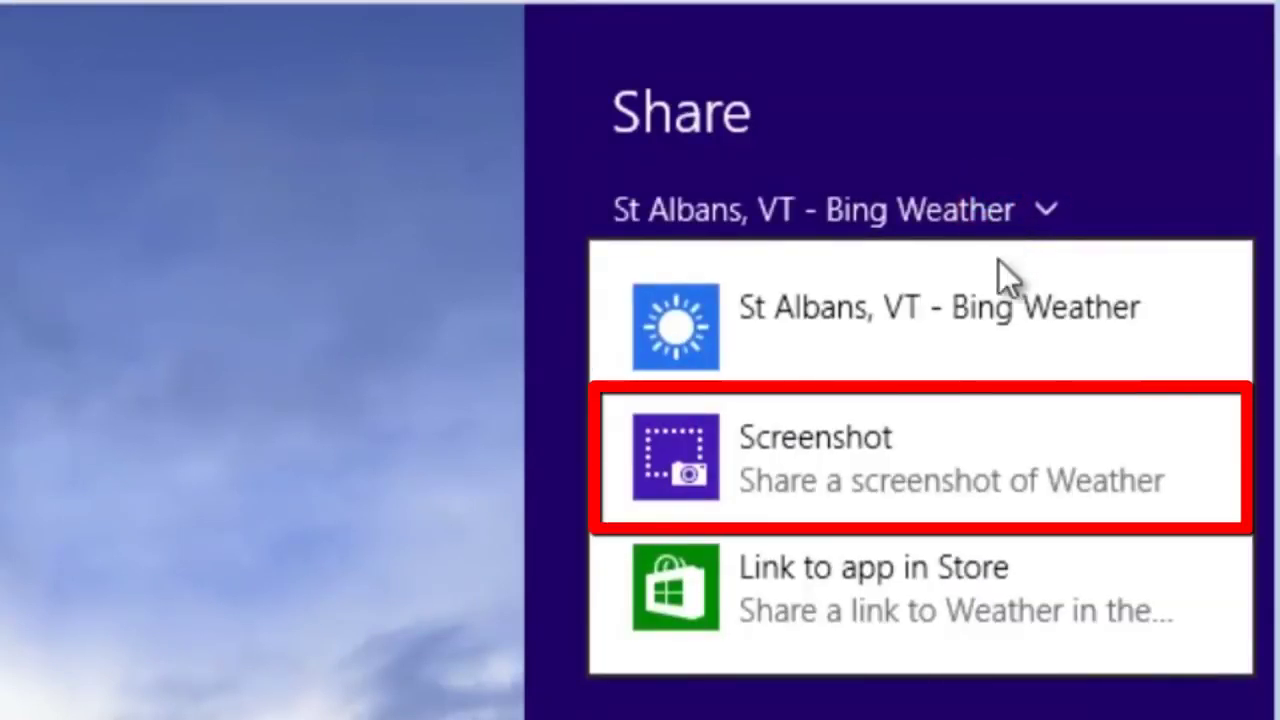
left_click(1061, 442)
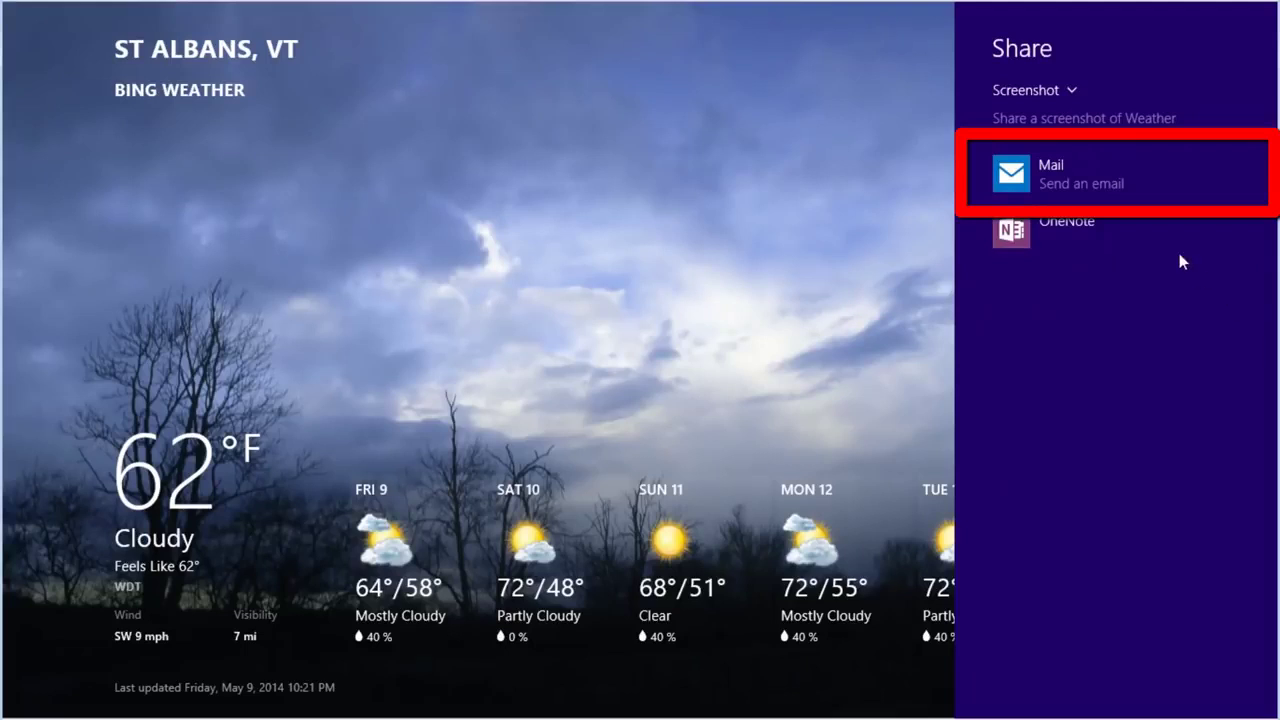
key("Escape")
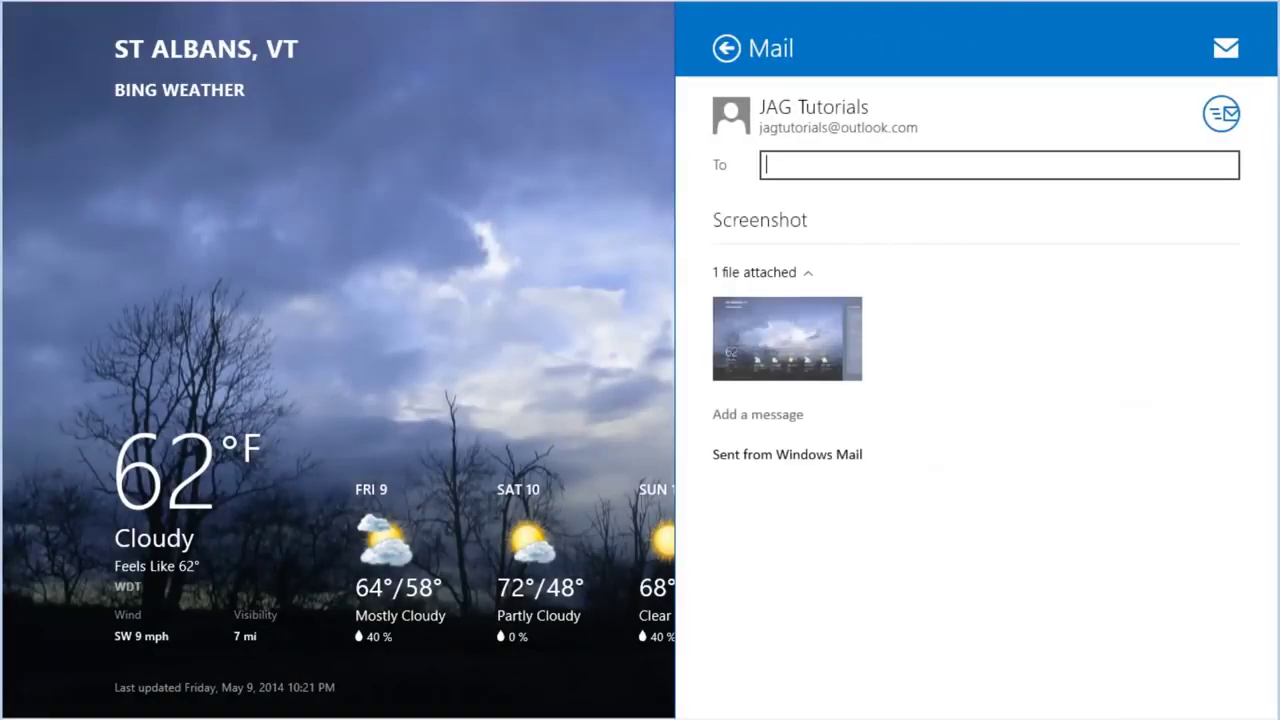
Leave the unsent Mail message, dismiss the Share options and close the Weather app
left_click(726, 49)
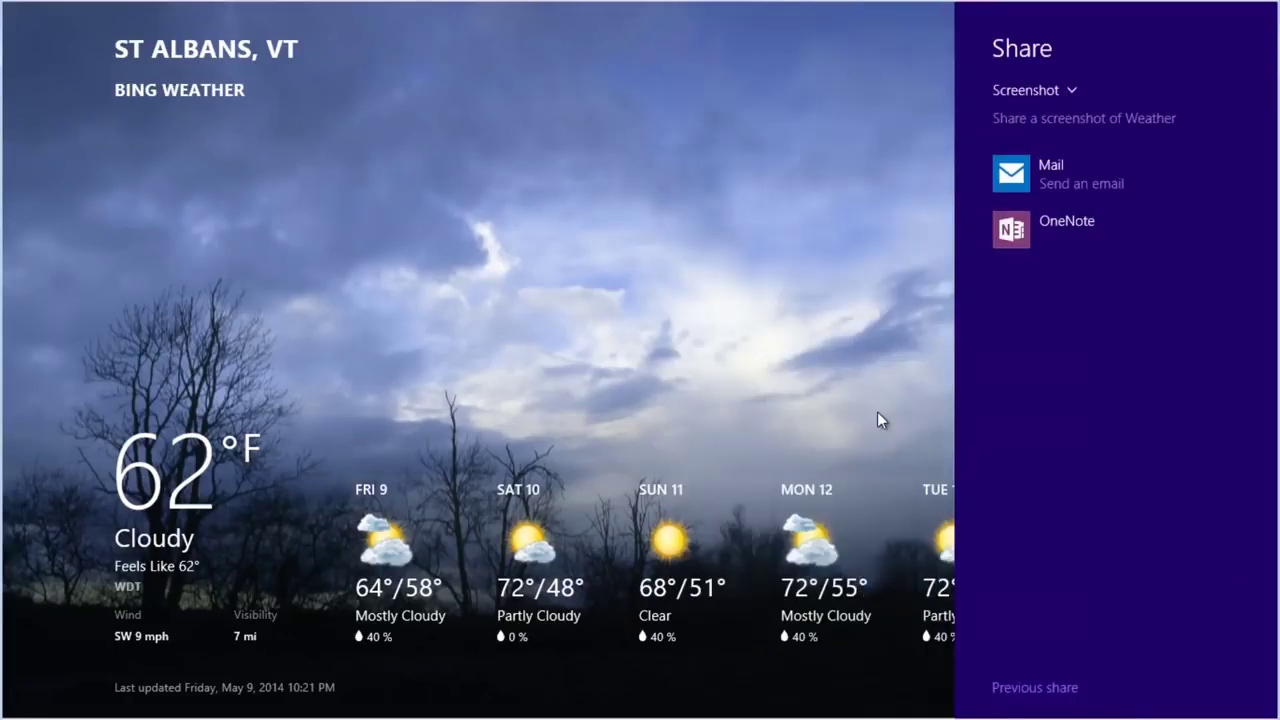
left_click(877, 413)
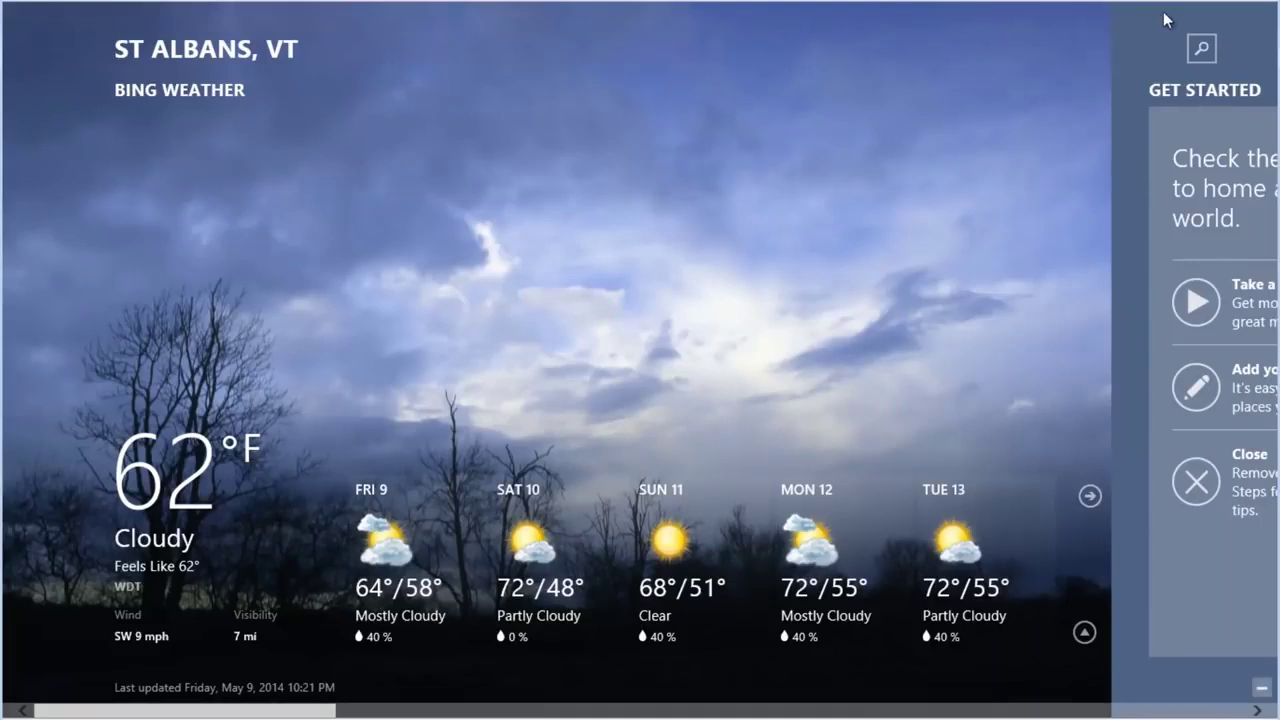
mouse_move(1180, 5)
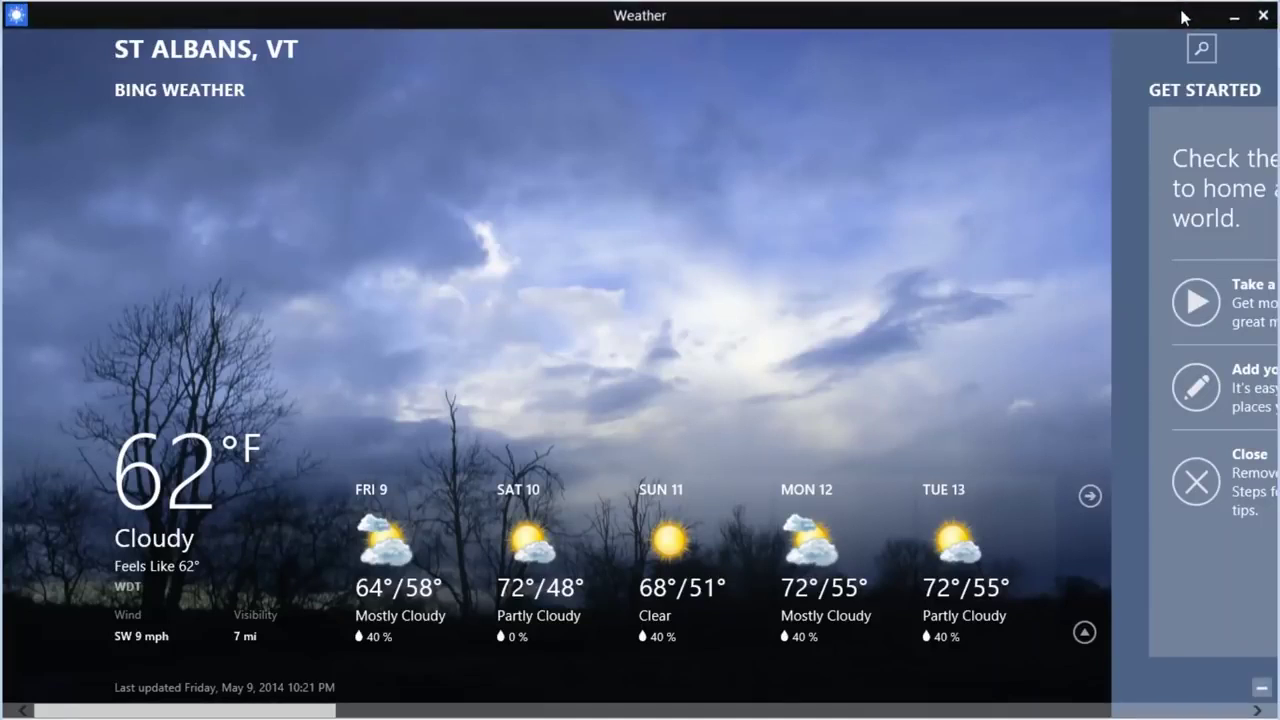
left_click(1264, 16)
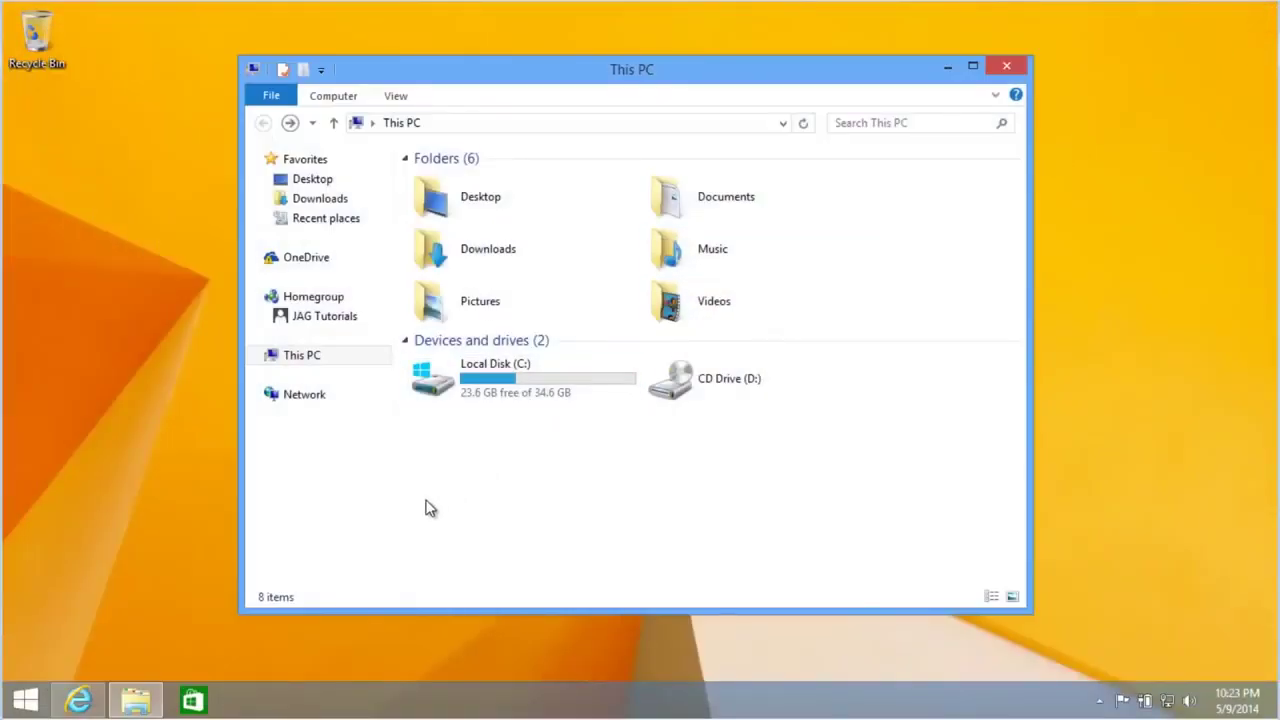
Save a full-screen capture of the Start screen as a file and view it in the Screenshots folder of the Photos app
left_click(22, 705)
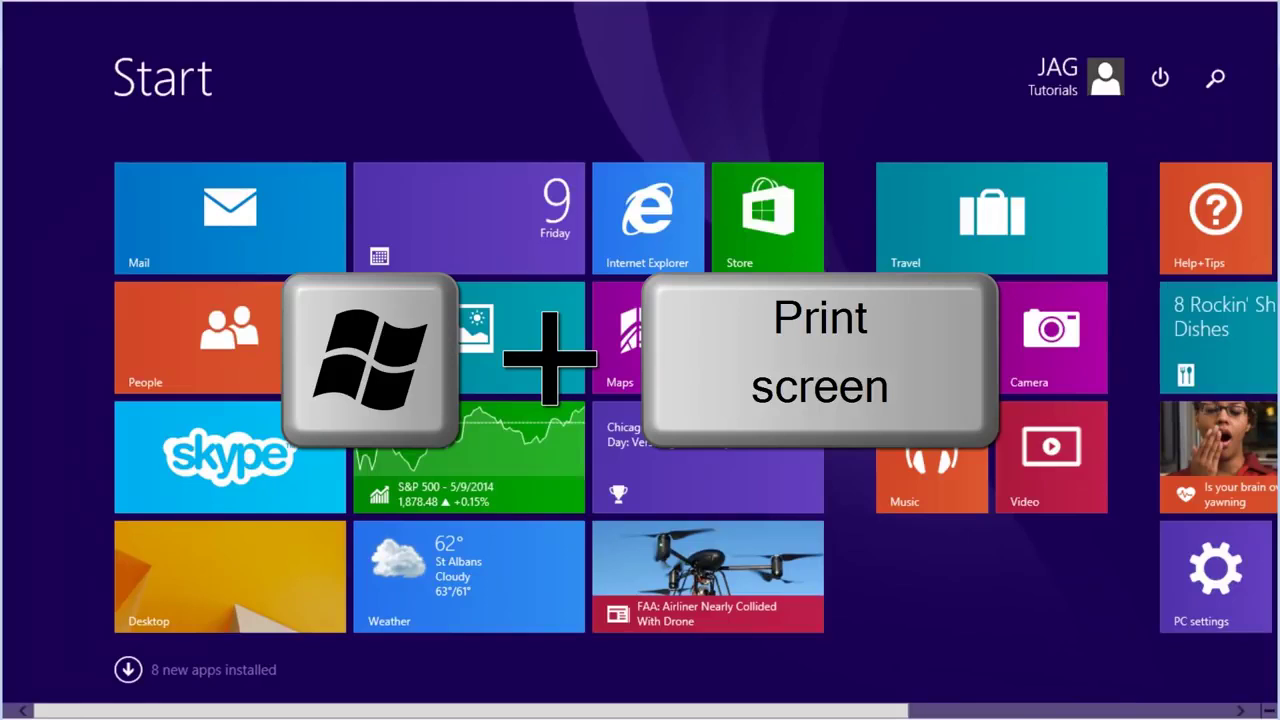
key("super+Print")
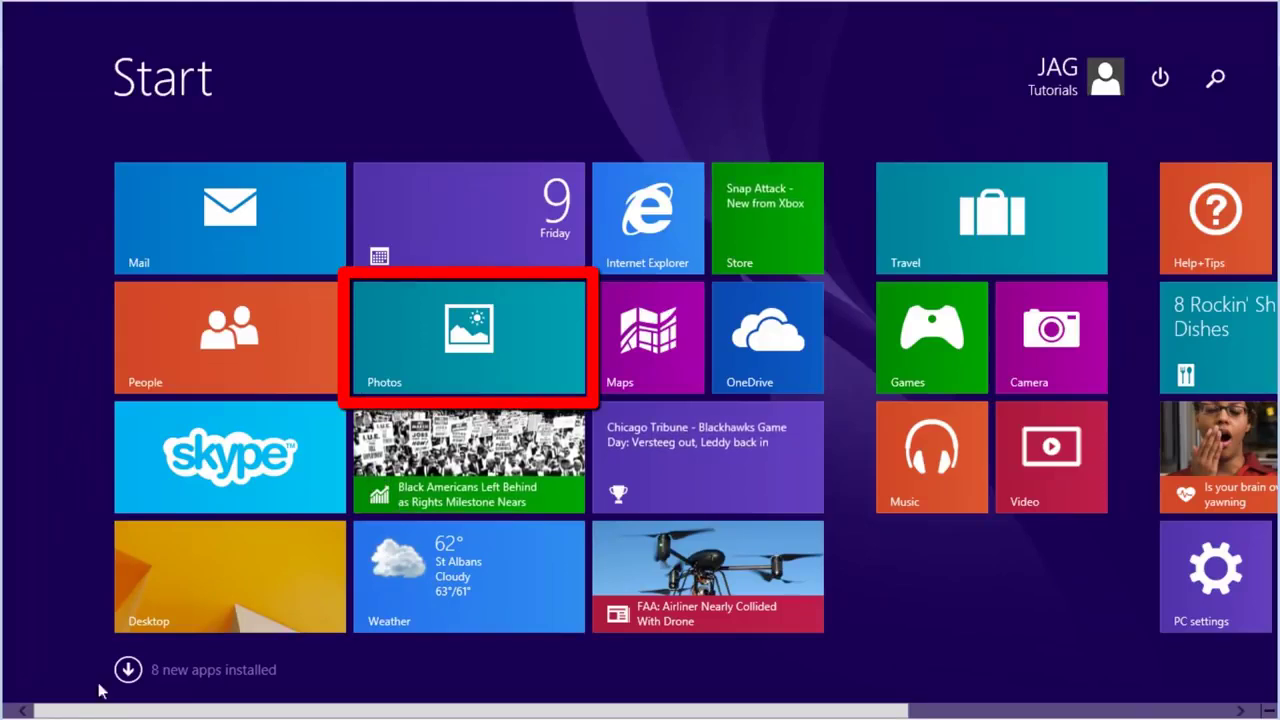
left_click(491, 362)
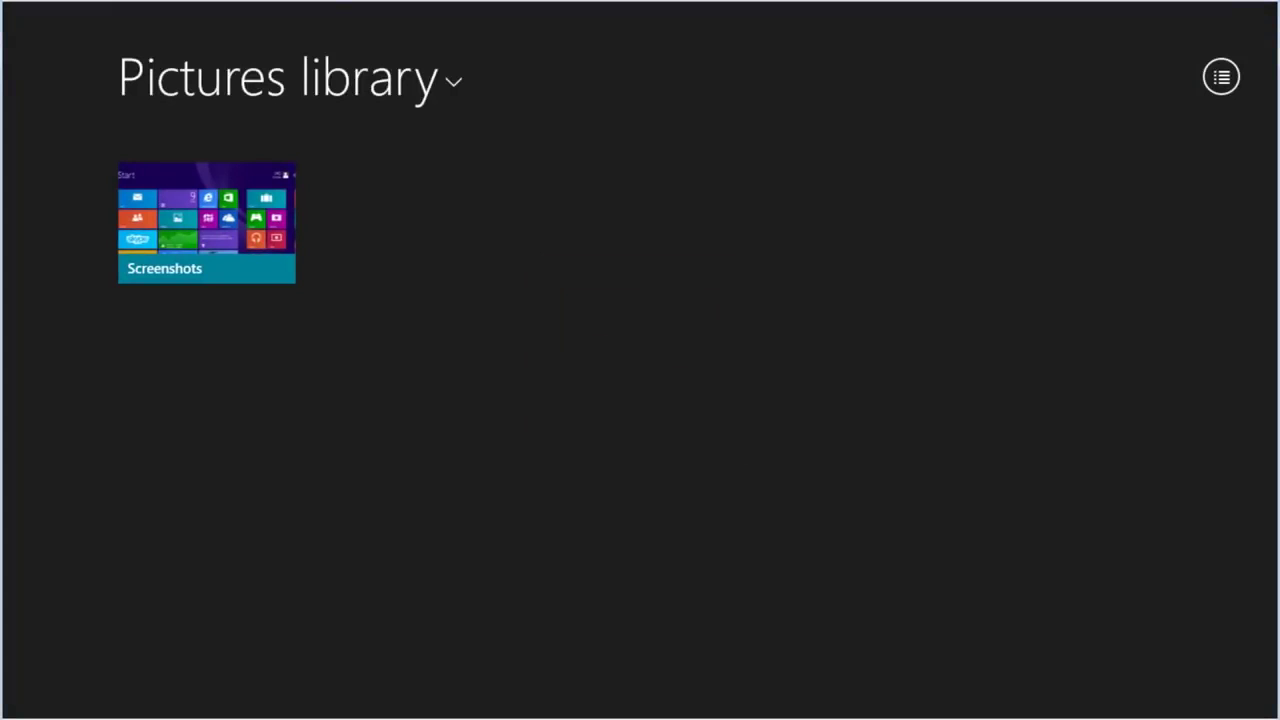
left_click(240, 237)
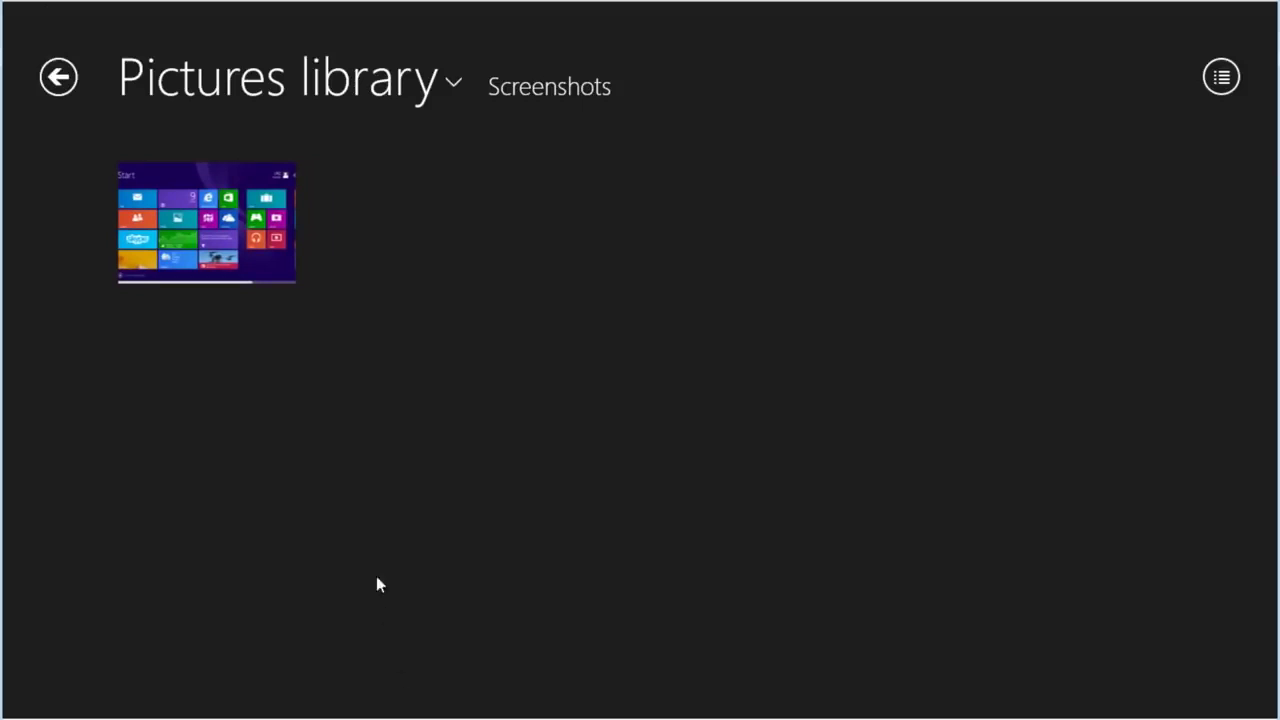
mouse_move(232, 250)
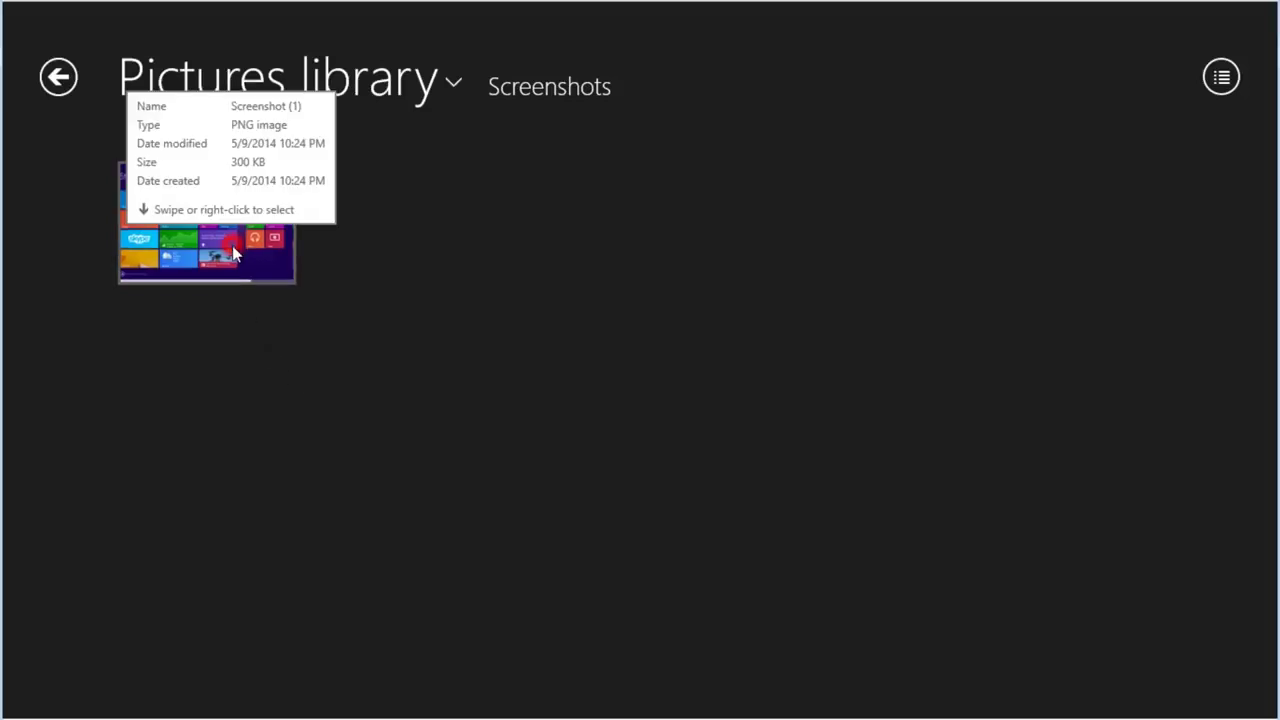
Return to the Start screen and close the Photos app
key("super")
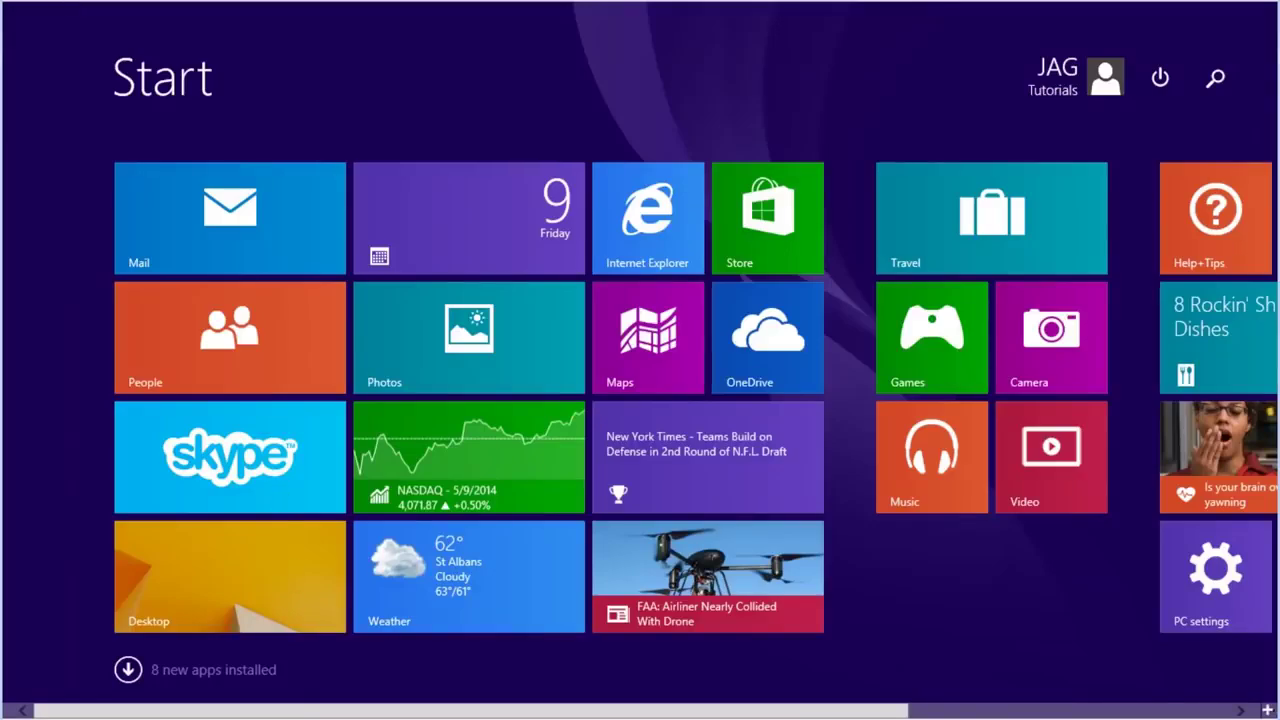
mouse_move(1189, 8)
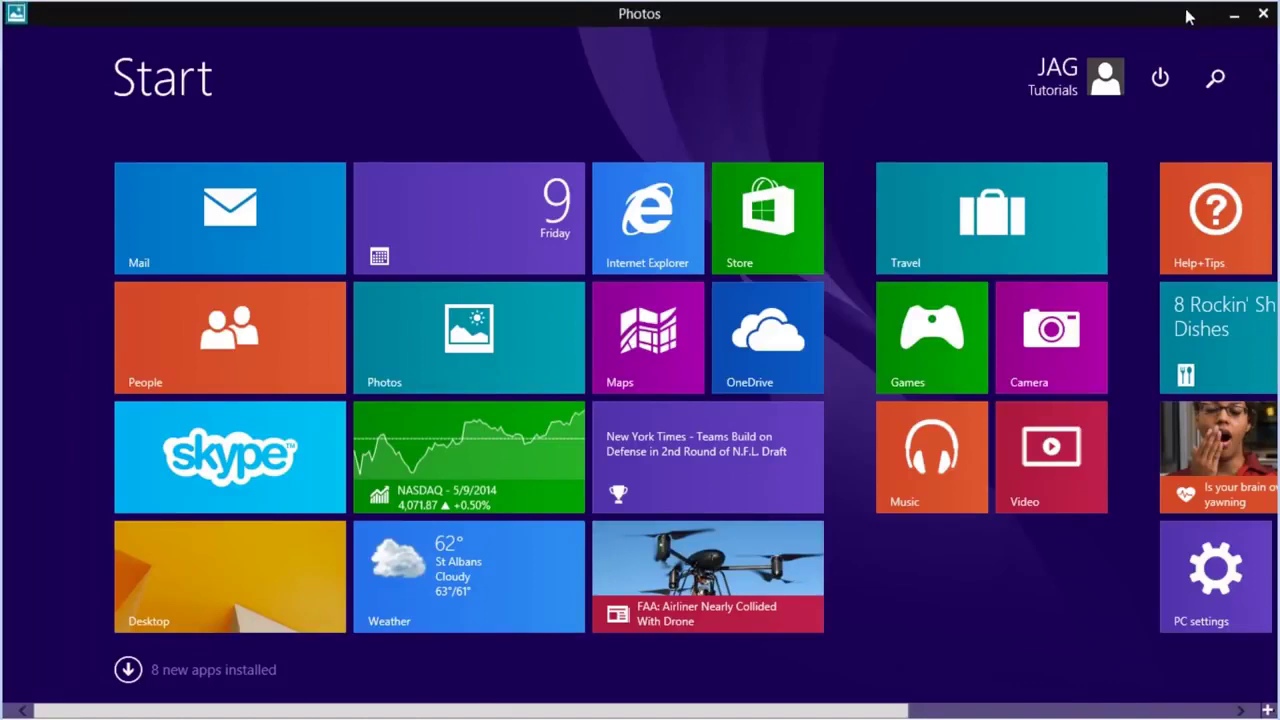
left_click(1264, 17)
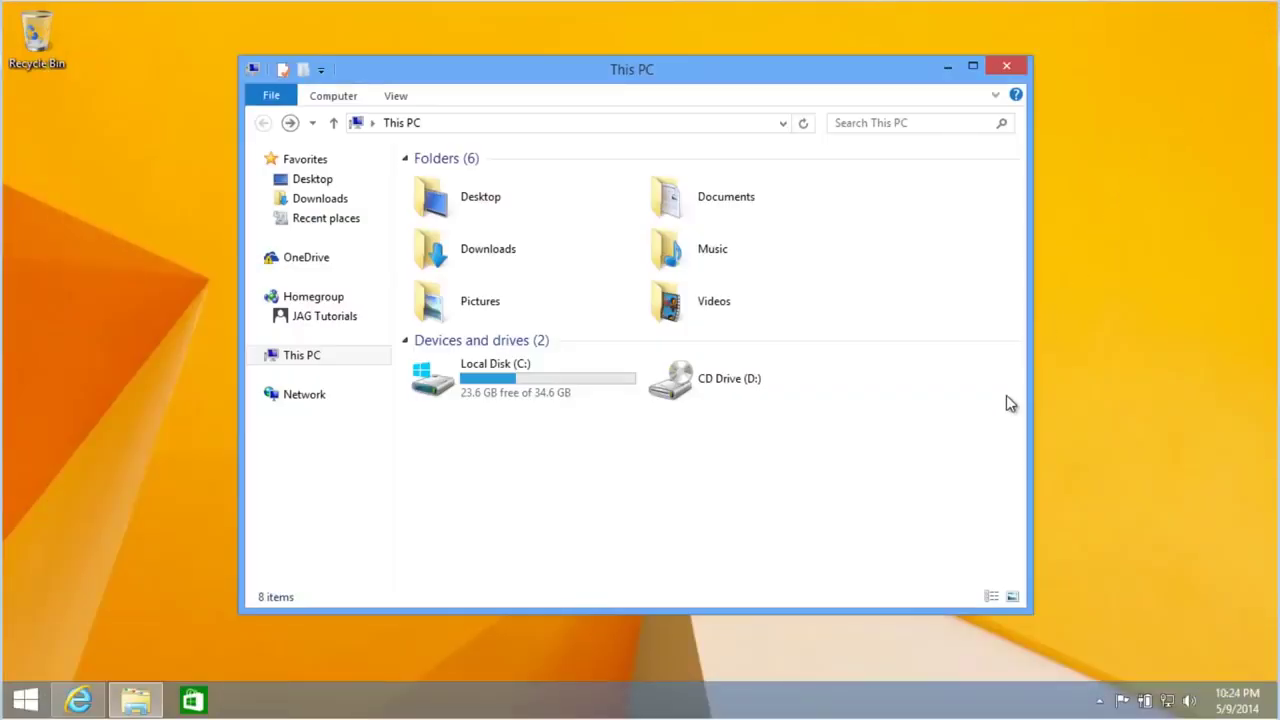
Launch Snipping Tool from the full list of installed apps
left_click(26, 702)
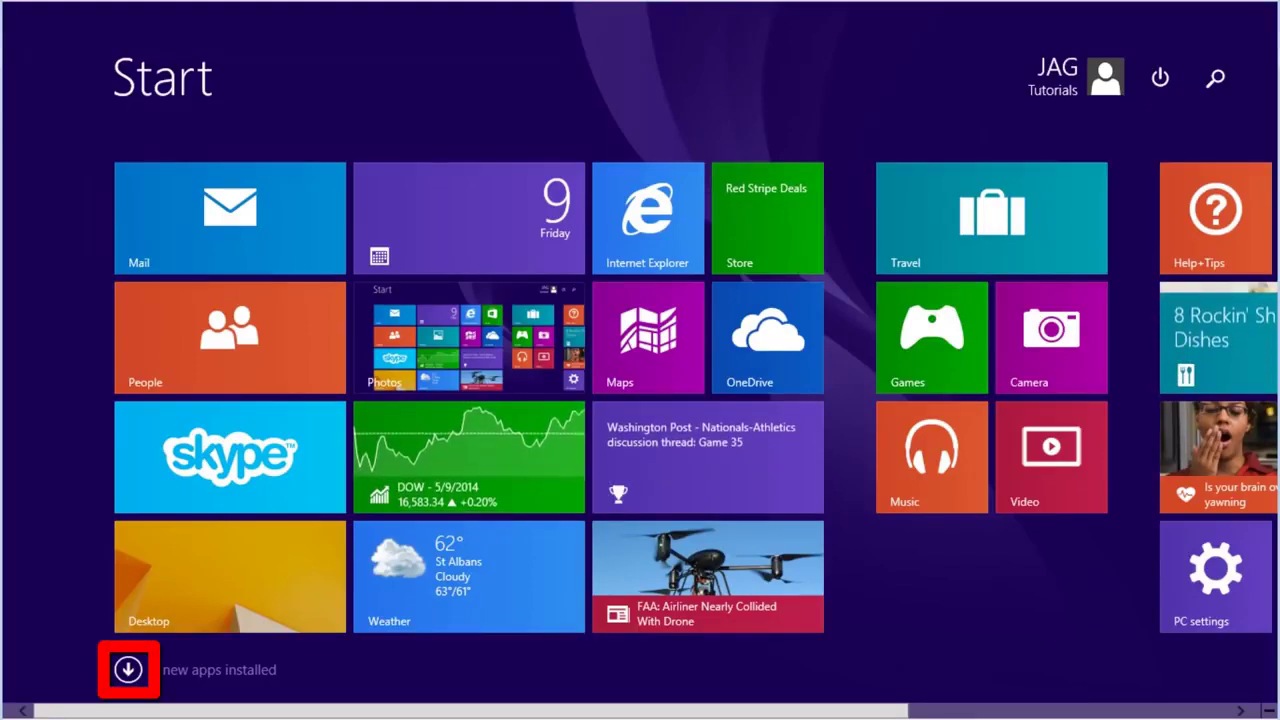
left_click(128, 669)
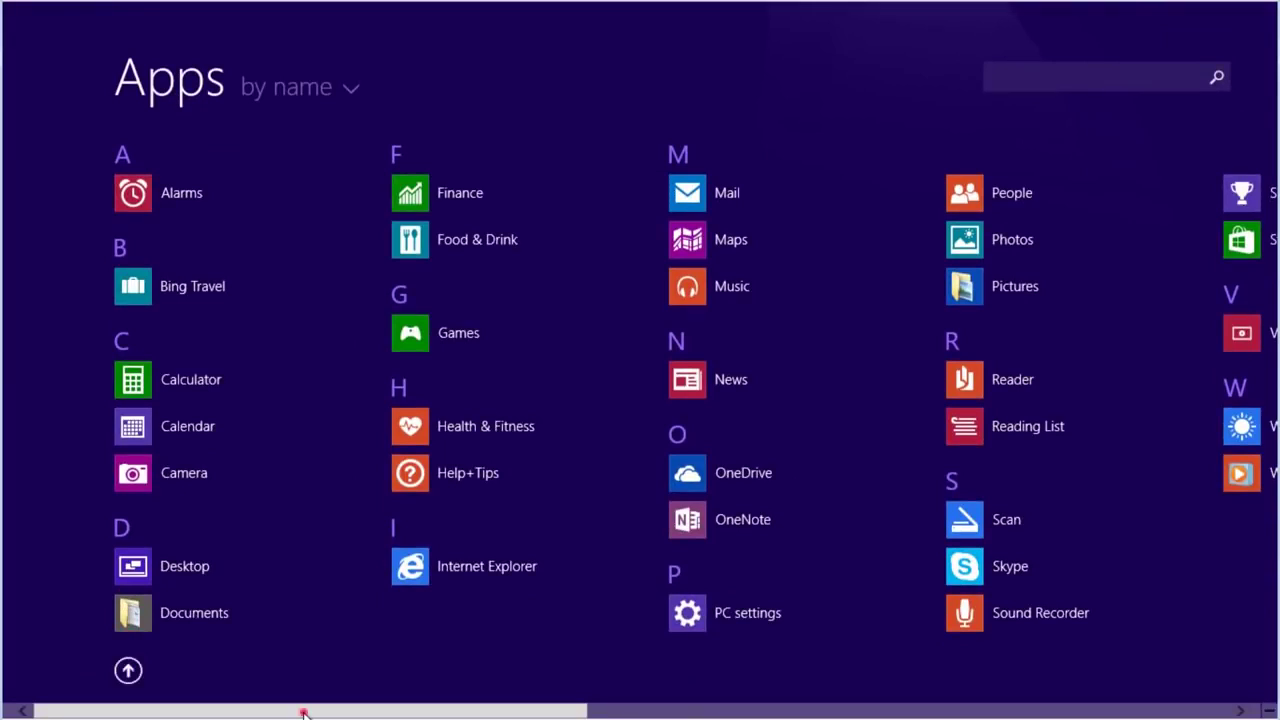
scroll(301, 716, "down", 10)
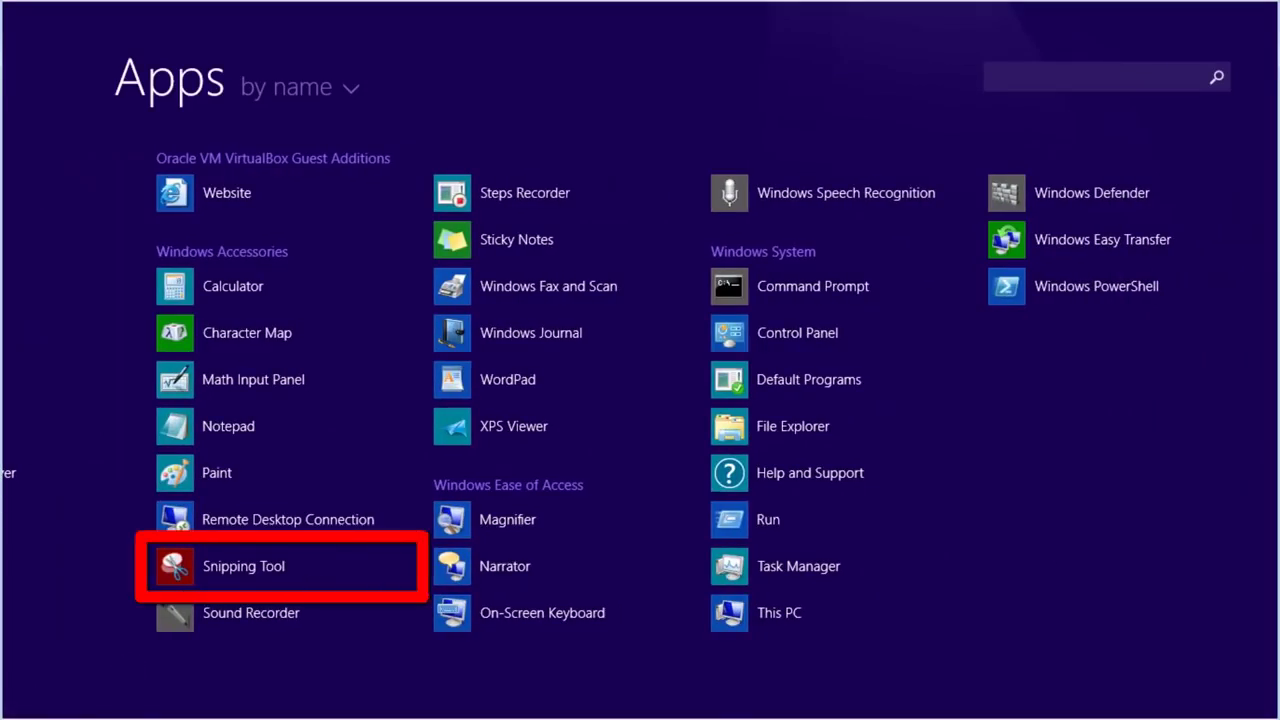
left_click(178, 567)
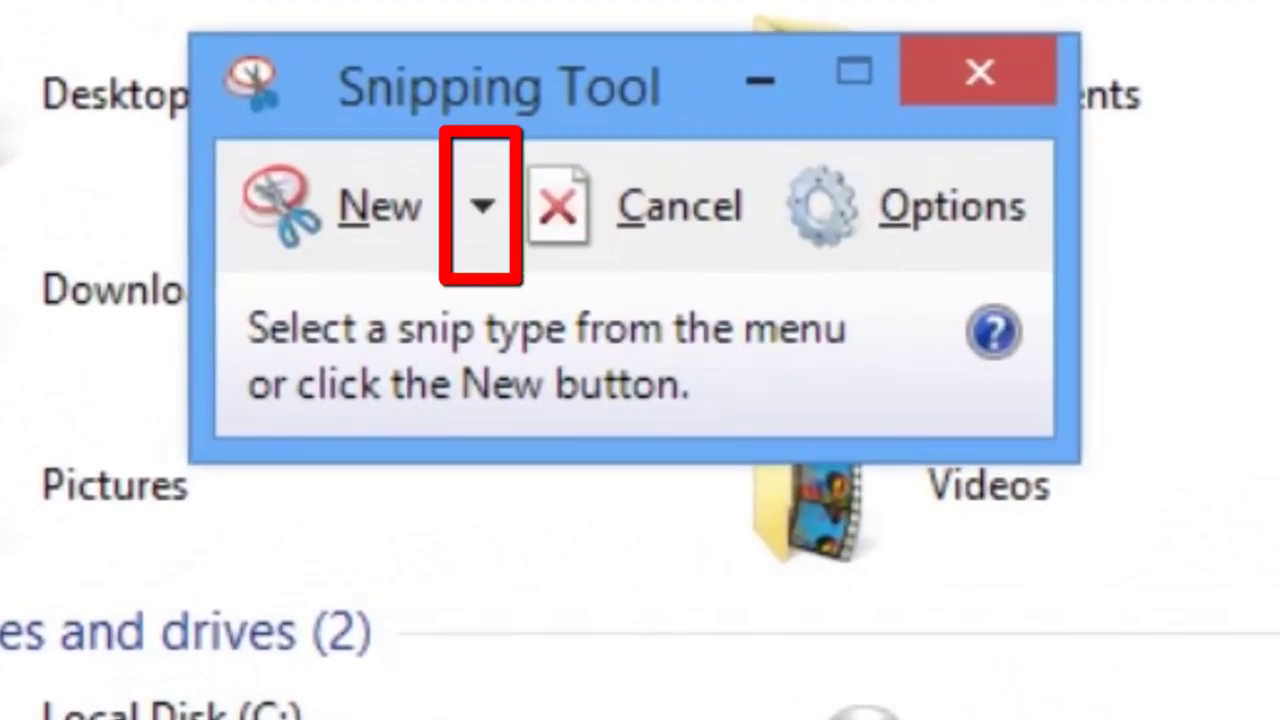
Take a Full-screen Snip of the desktop and a Window Snip of the This PC window
left_click(488, 200)
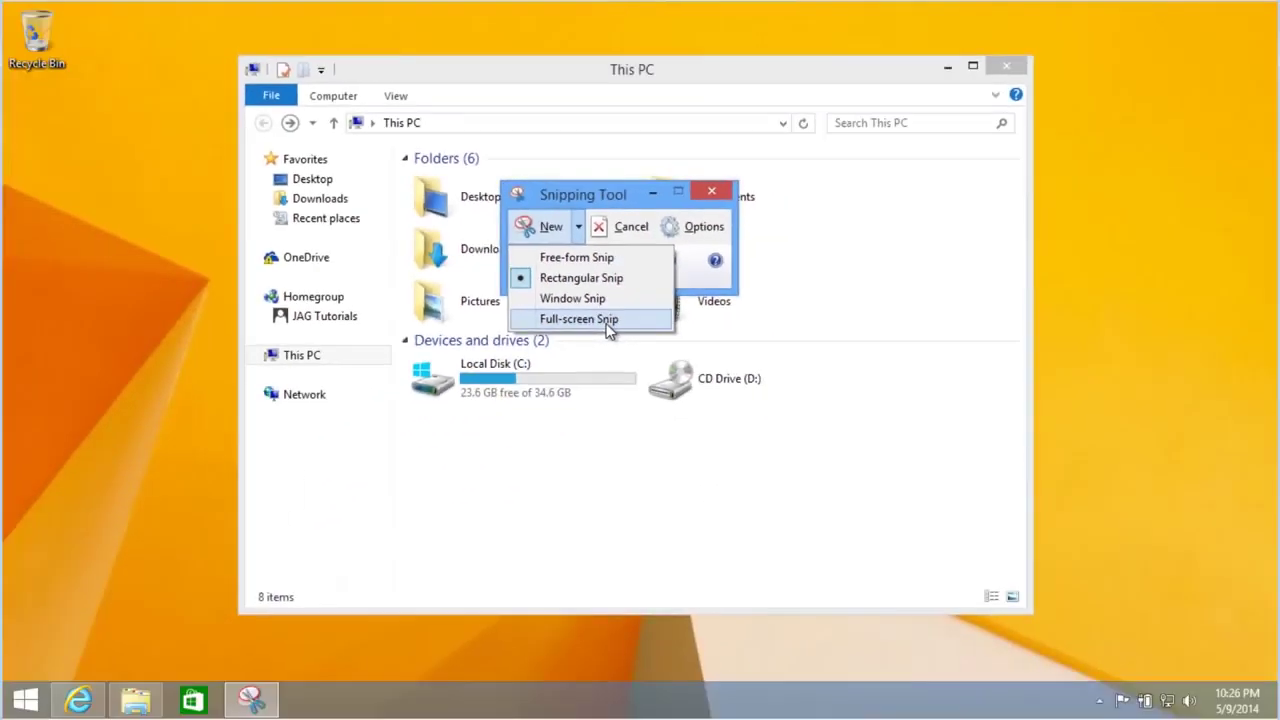
left_click(607, 322)
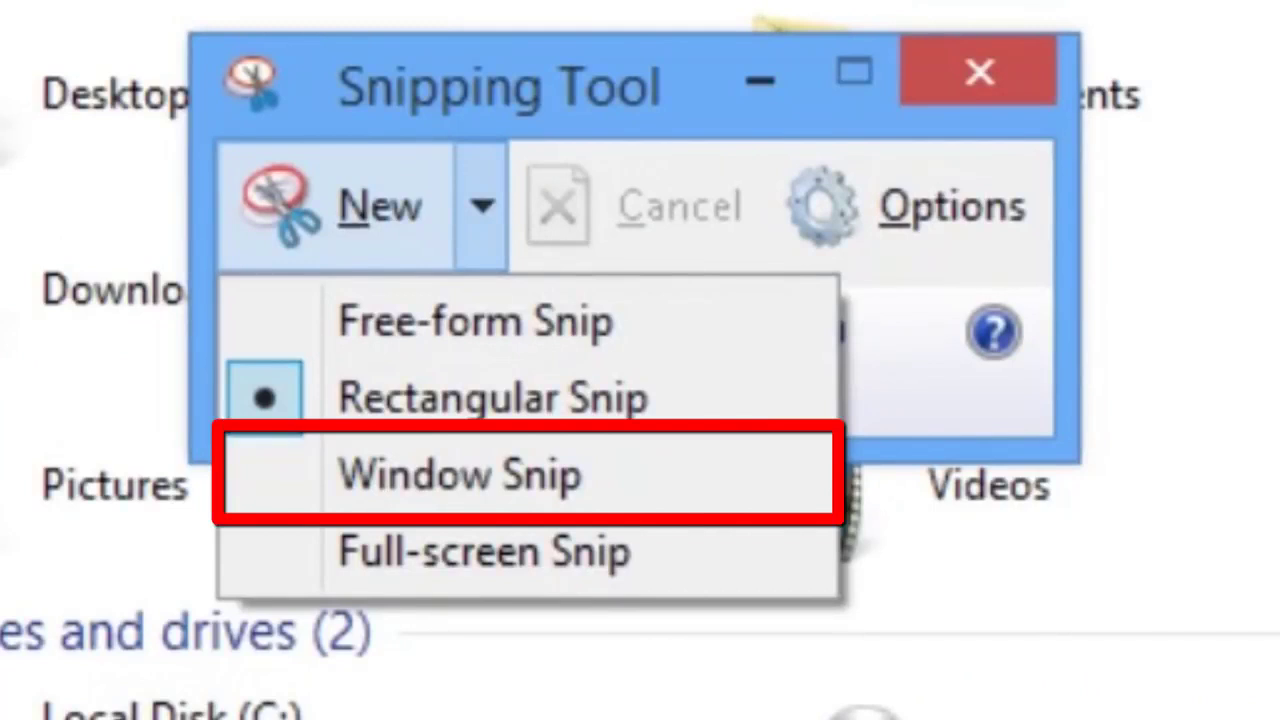
left_click(425, 462)
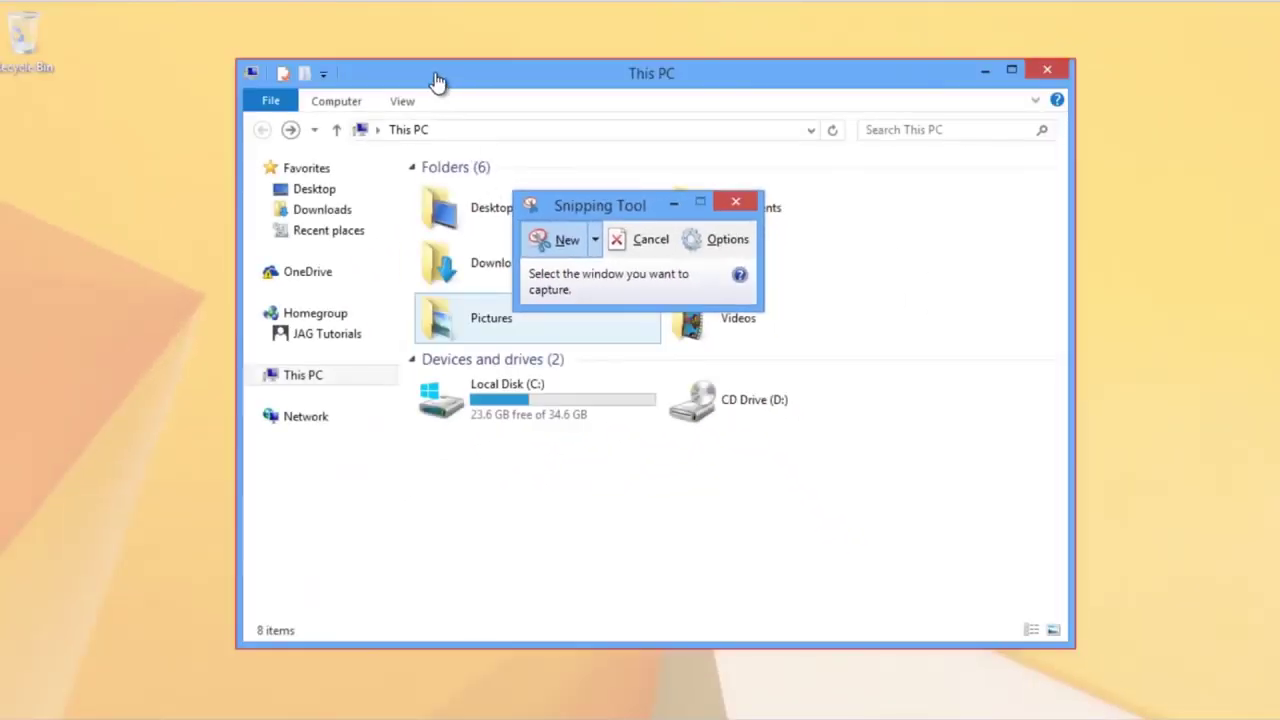
left_click(436, 78)
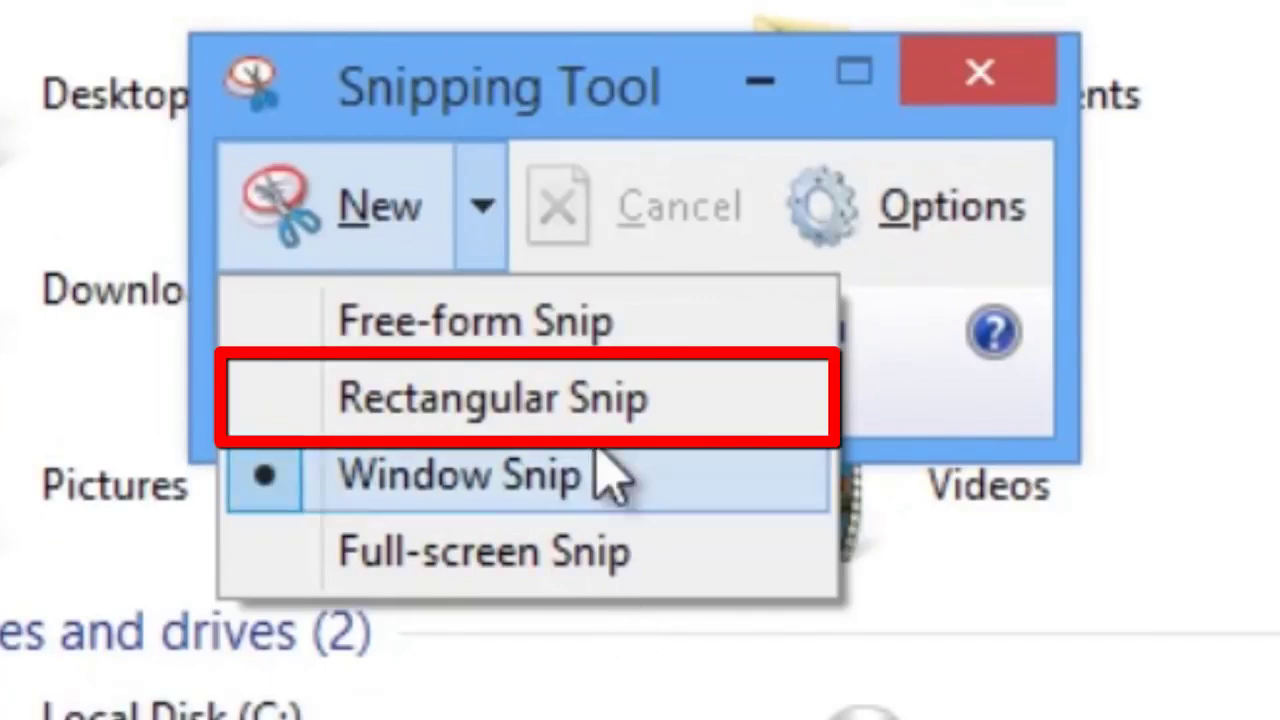
Take a Rectangular Snip of the upper part of the This PC window and a Free-form Snip drawn around the window's contents
left_click(600, 412)
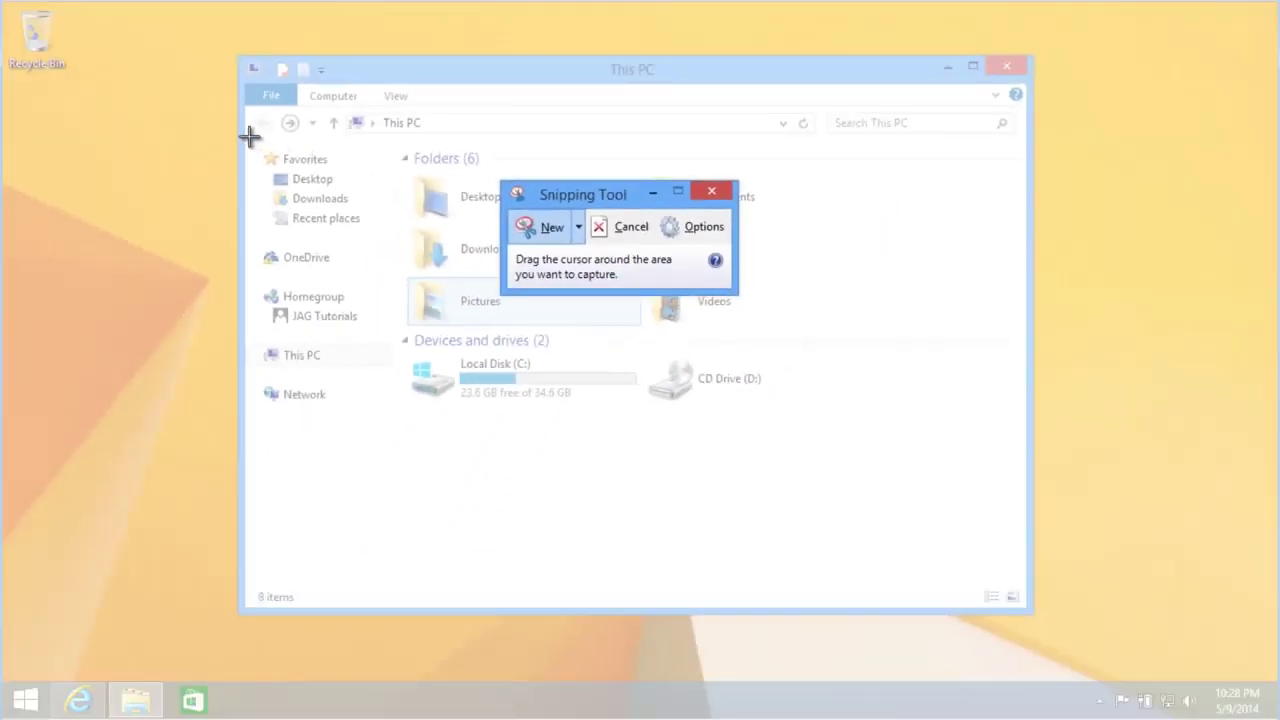
left_click_drag(250, 136, 811, 343)
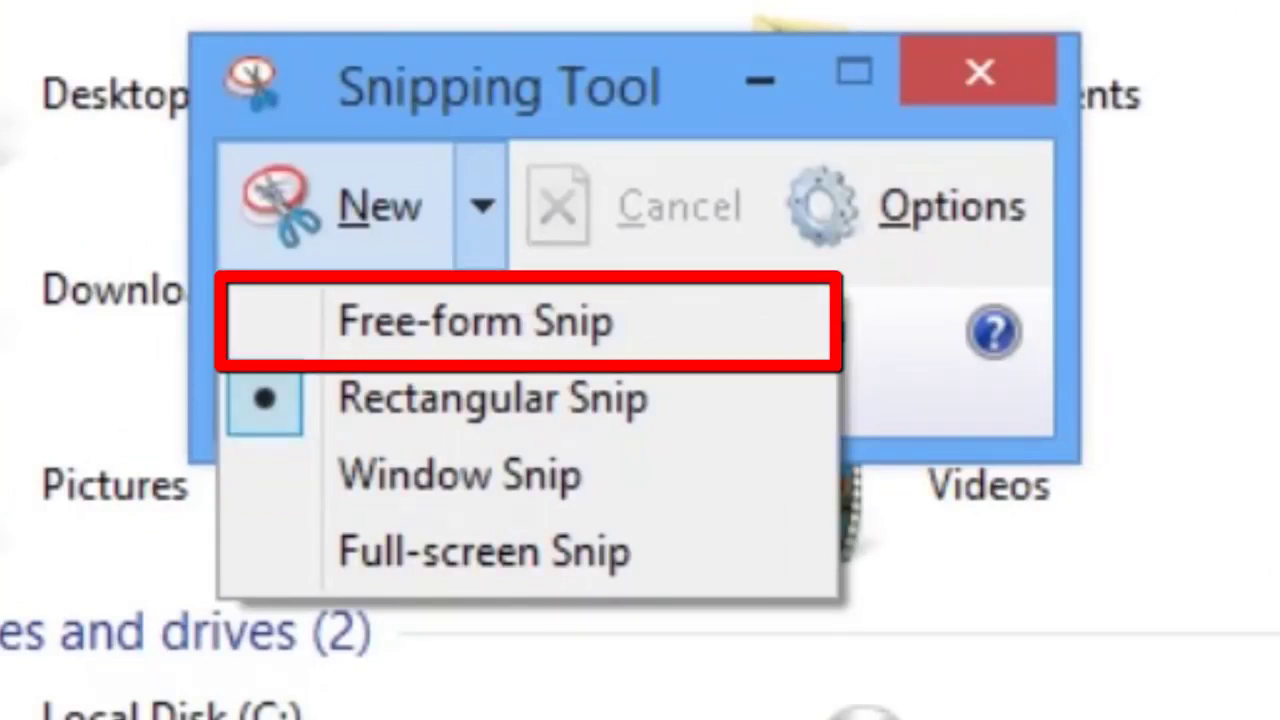
left_click(530, 320)
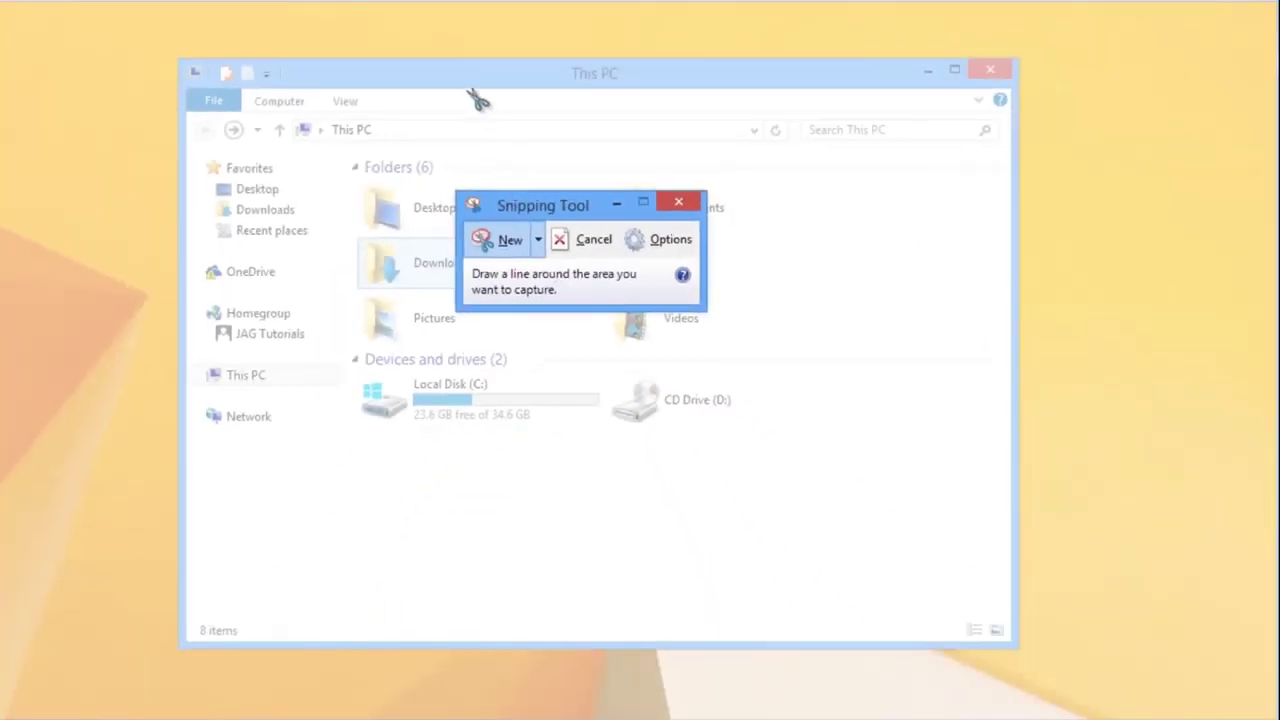
mouse_move(474, 96)
left_mouse_down()
mouse_move(205, 100)
mouse_move(172, 277)
mouse_move(233, 492)
mouse_move(650, 510)
mouse_move(848, 437)
mouse_move(740, 352)
mouse_move(594, 345)
mouse_move(618, 291)
mouse_move(1040, 263)
mouse_move(1100, 86)
mouse_move(654, 63)
mouse_move(531, 71)
mouse_move(480, 96)
left_mouse_up()
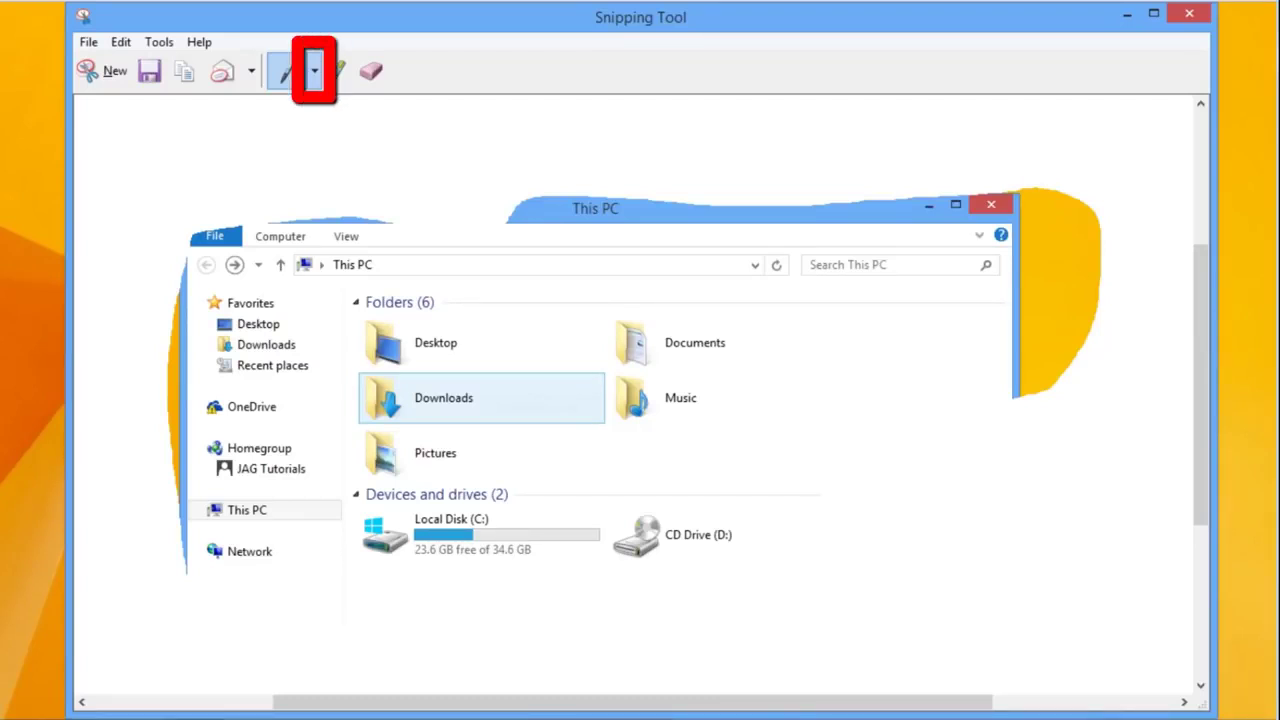
Using the Red Pen on the snip, circle Downloads and the This PC window's close button, cross out Music and underline Local Disk (C:)
left_click(314, 74)
left_click(320, 103)
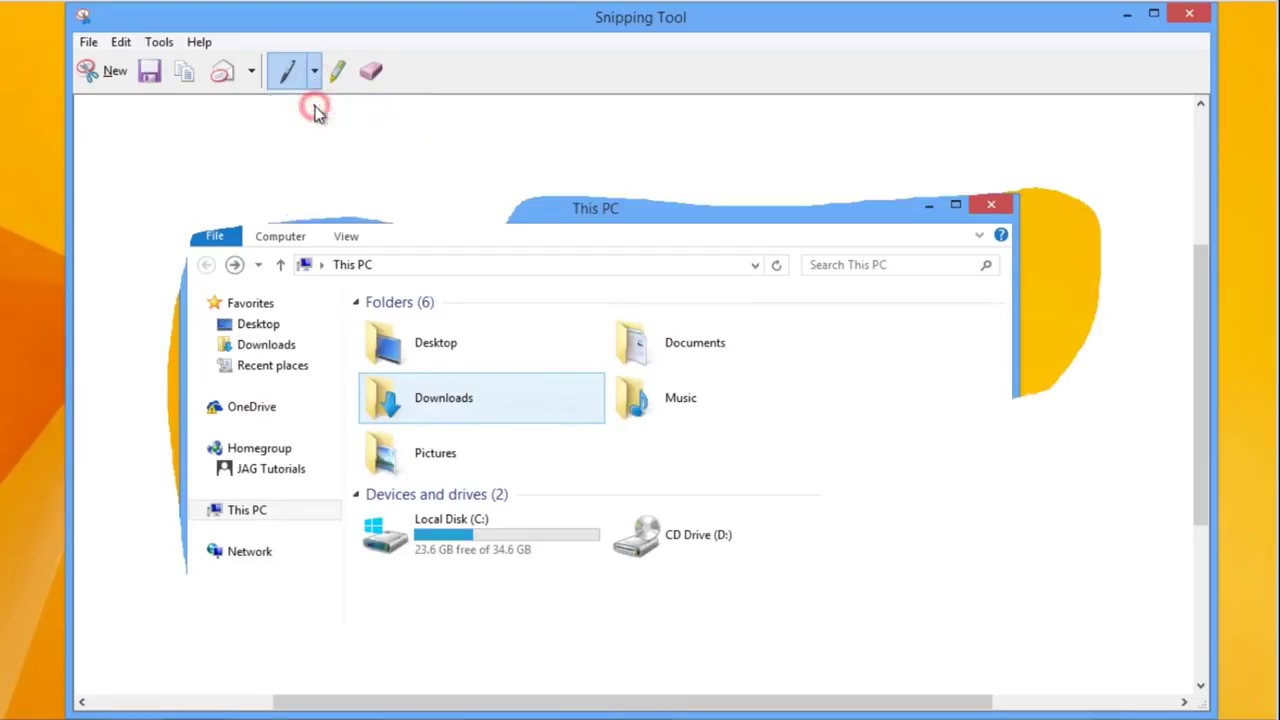
mouse_move(368, 380)
left_mouse_down()
mouse_move(375, 420)
mouse_move(534, 418)
mouse_move(458, 371)
mouse_move(357, 376)
left_mouse_up()
left_click_drag(615, 378, 705, 425)
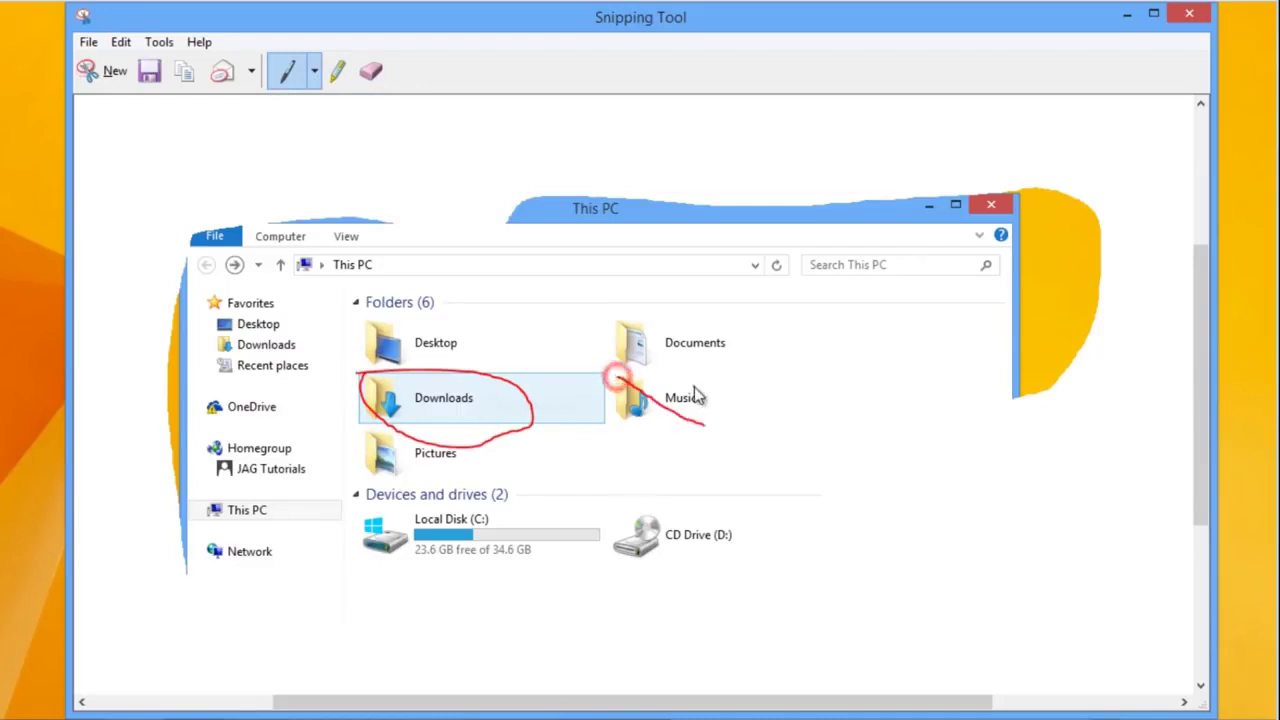
left_click_drag(540, 445, 695, 386)
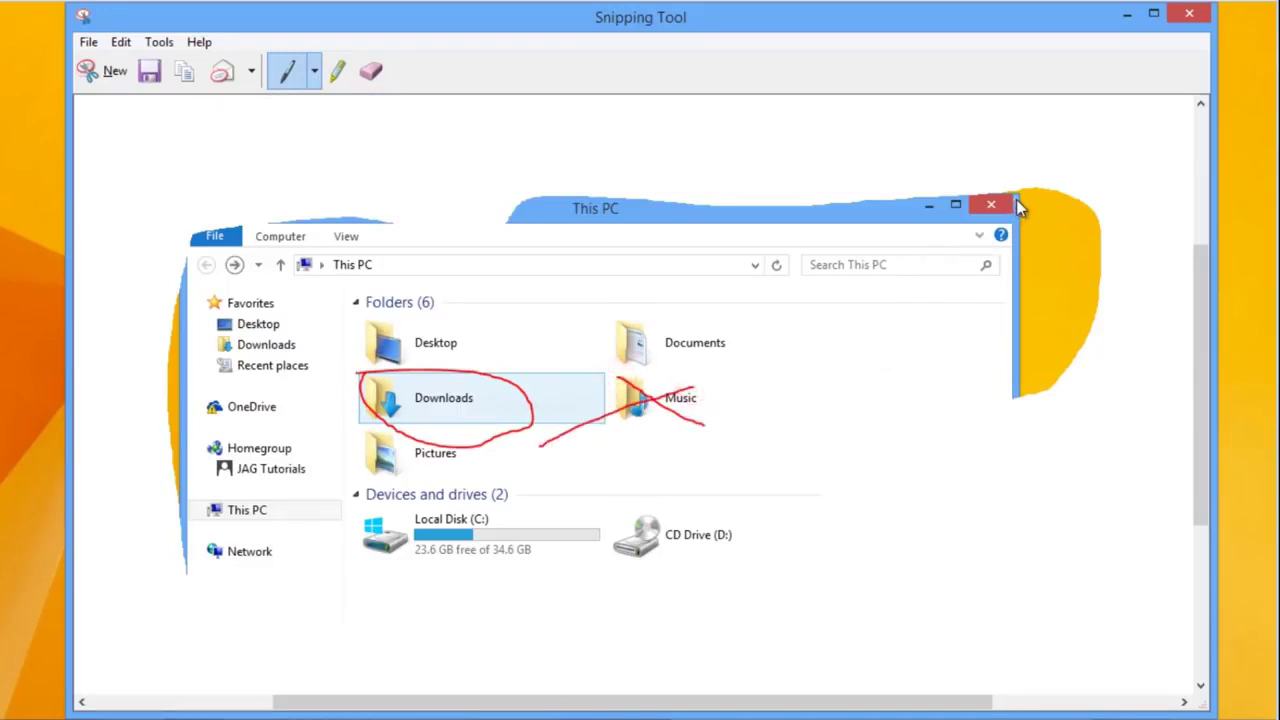
mouse_move(1016, 199)
left_mouse_down()
mouse_move(958, 196)
mouse_move(1025, 197)
mouse_move(996, 196)
left_mouse_up()
left_click_drag(357, 566, 592, 563)
Using the Blue Pen on the snip, circle the Favorites group and the Network entry in the navigation pane
left_click(314, 71)
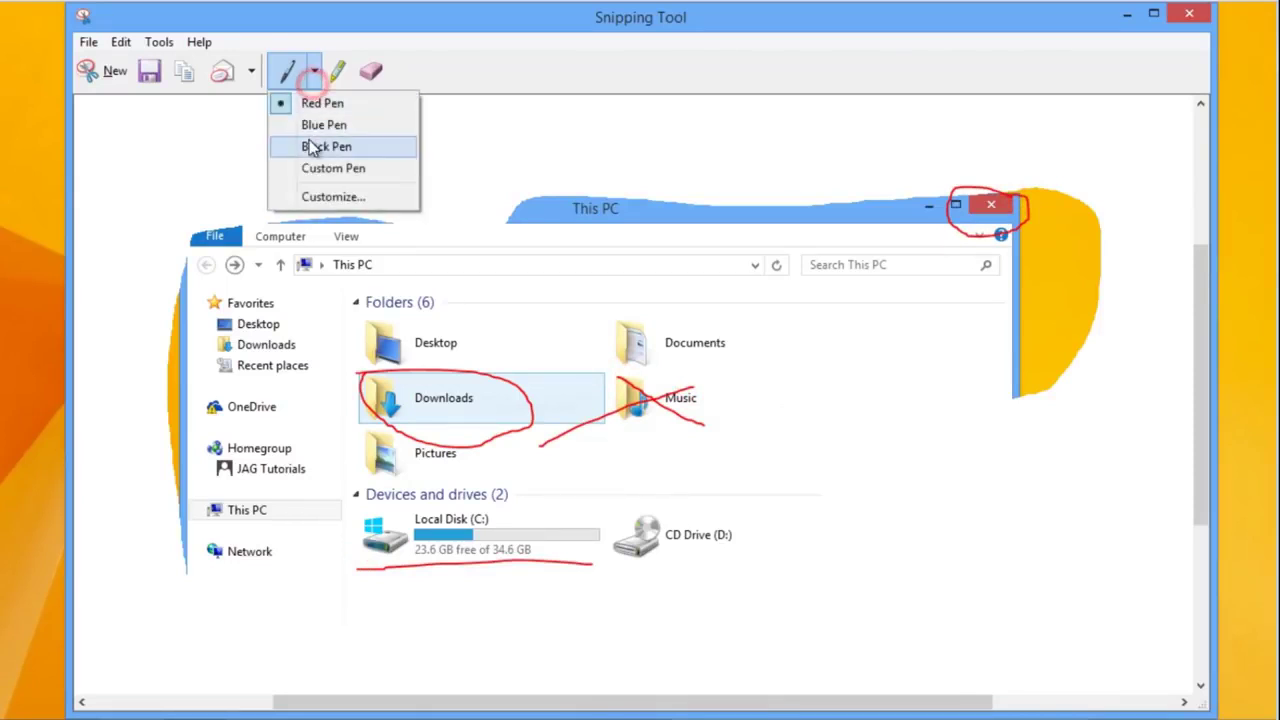
left_click(312, 125)
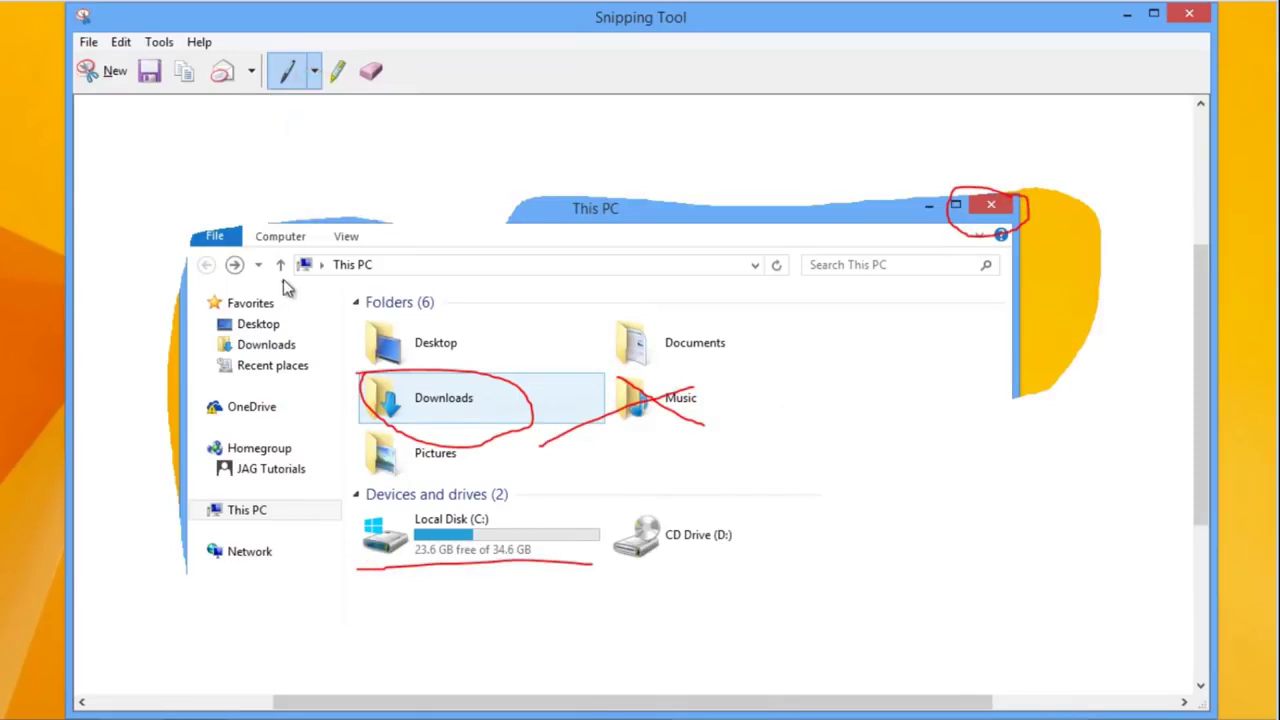
mouse_move(283, 279)
left_mouse_down()
mouse_move(165, 355)
mouse_move(308, 292)
left_mouse_up()
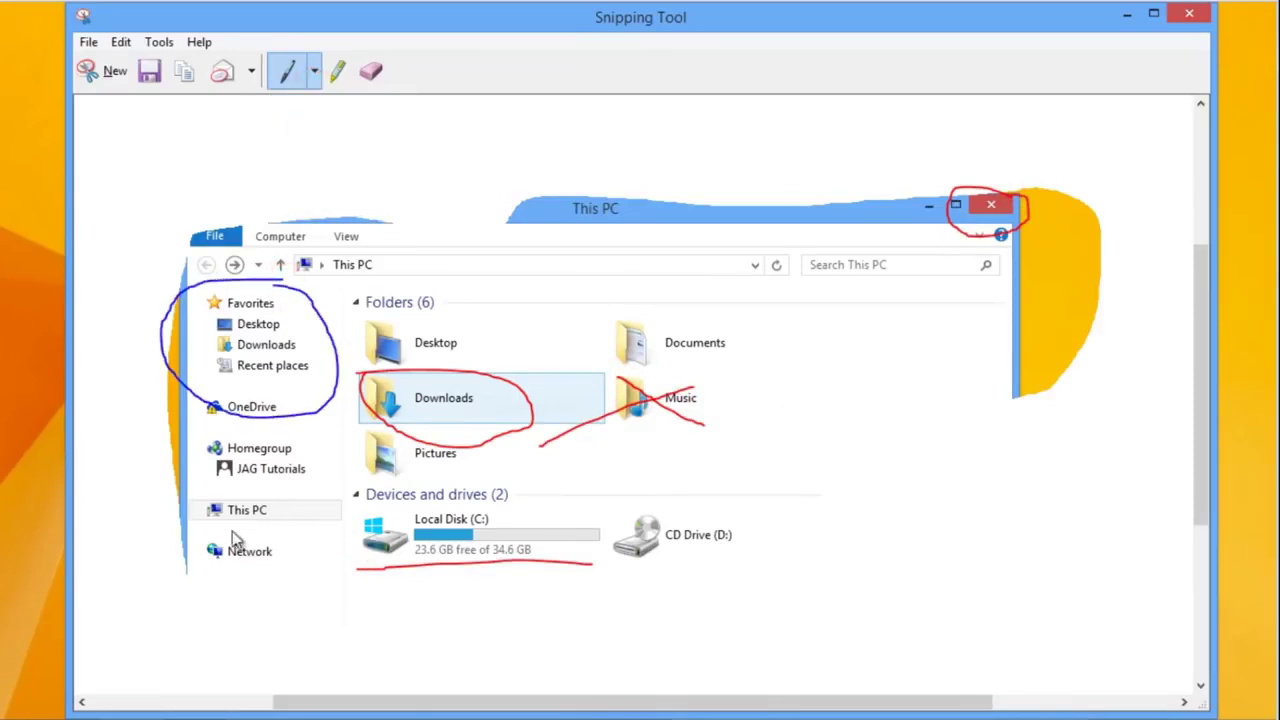
mouse_move(232, 531)
left_mouse_down()
mouse_move(320, 602)
mouse_move(228, 530)
left_mouse_up()
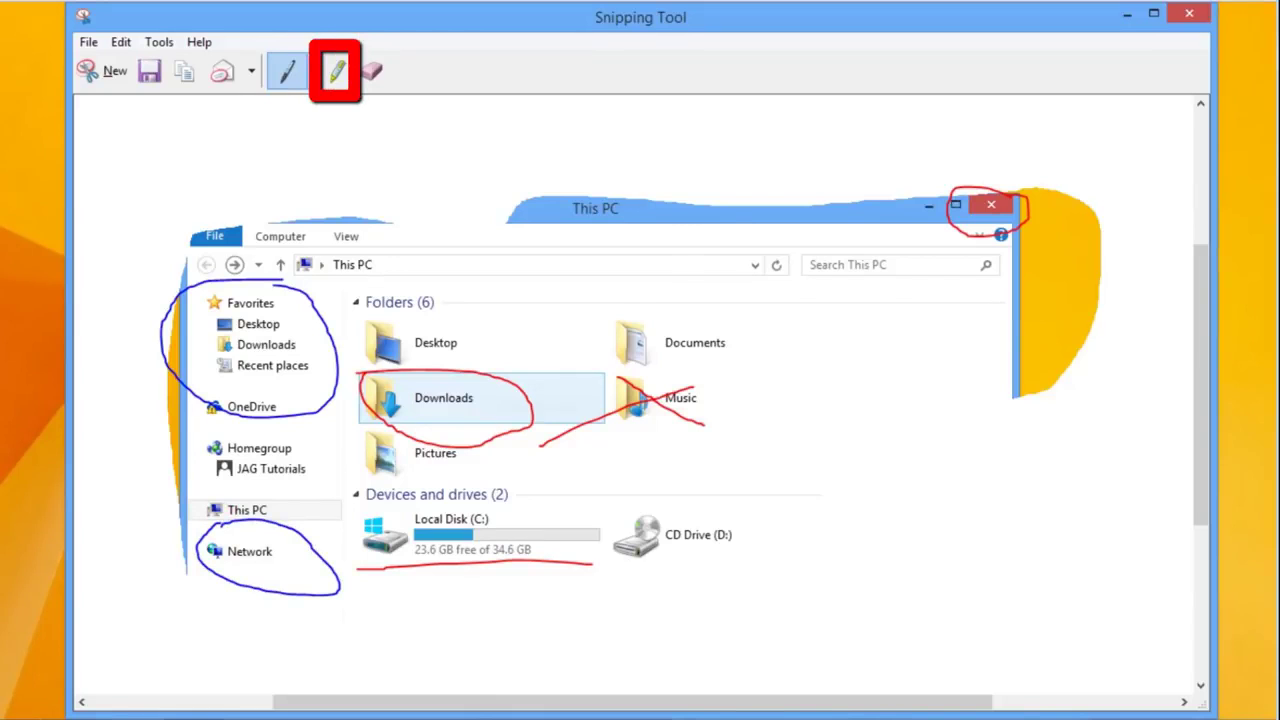
Highlight the Desktop folder, the Documents folder and CD Drive (D:) in the snip with the Highlighter
left_click(339, 74)
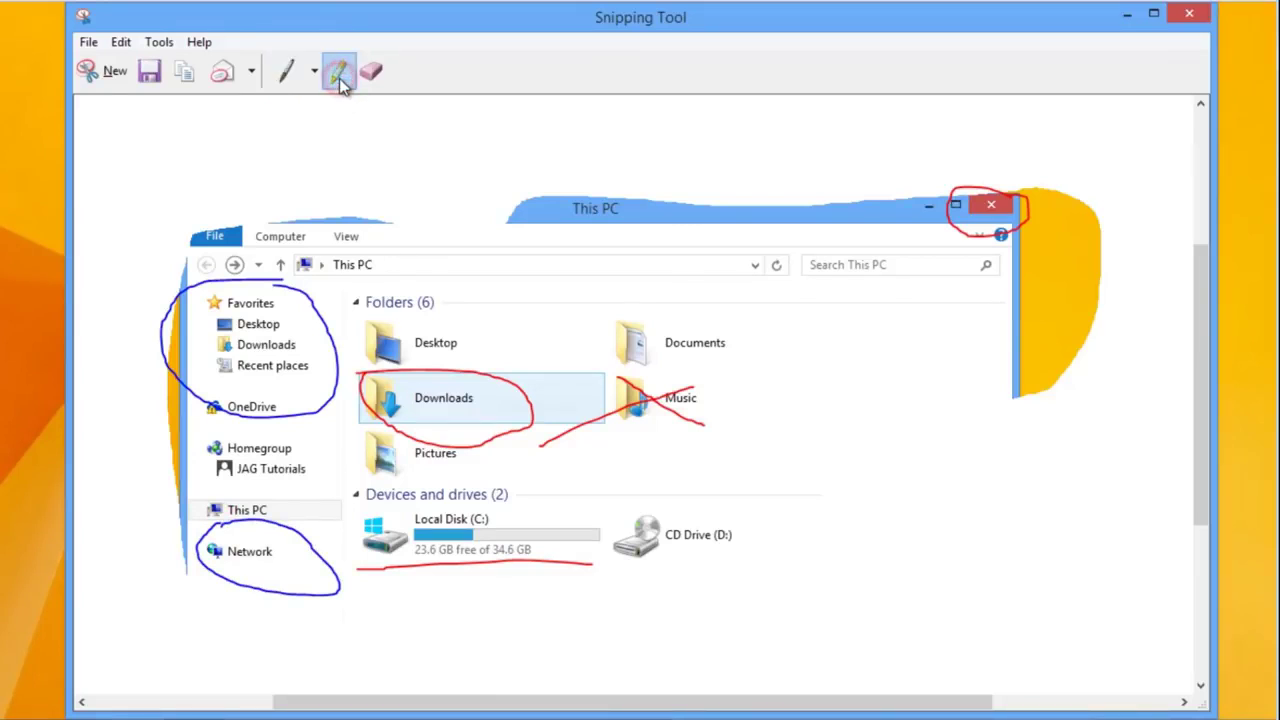
mouse_move(368, 330)
left_mouse_down()
mouse_move(572, 332)
mouse_move(523, 349)
left_mouse_up()
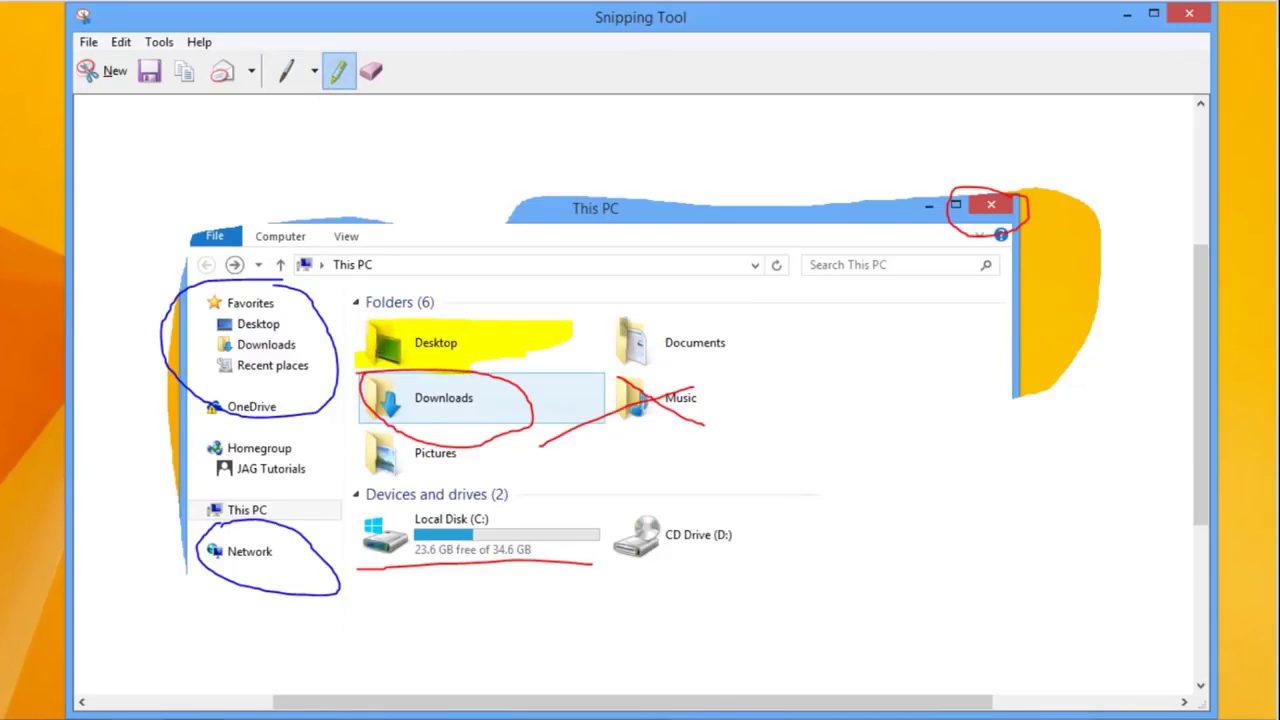
mouse_move(757, 332)
left_mouse_down()
mouse_move(624, 326)
mouse_move(620, 345)
left_mouse_up()
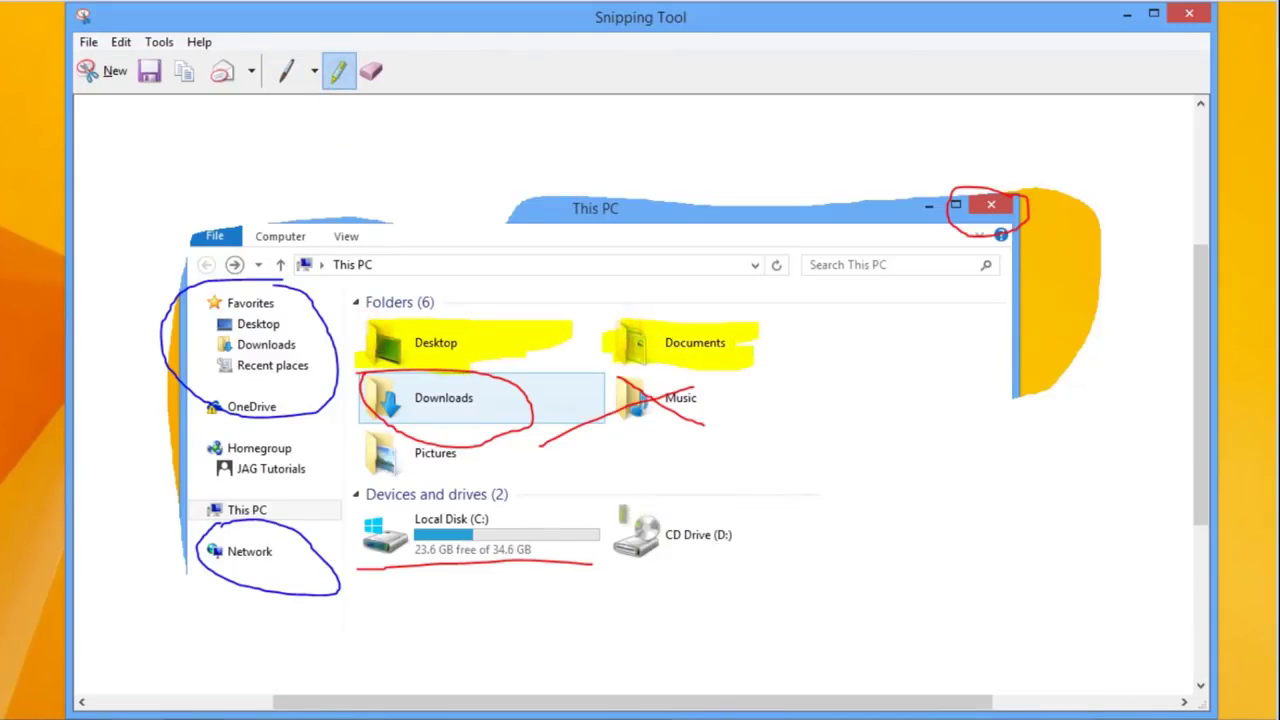
mouse_move(660, 514)
left_mouse_down()
mouse_move(625, 515)
mouse_move(700, 565)
mouse_move(760, 570)
left_mouse_up()
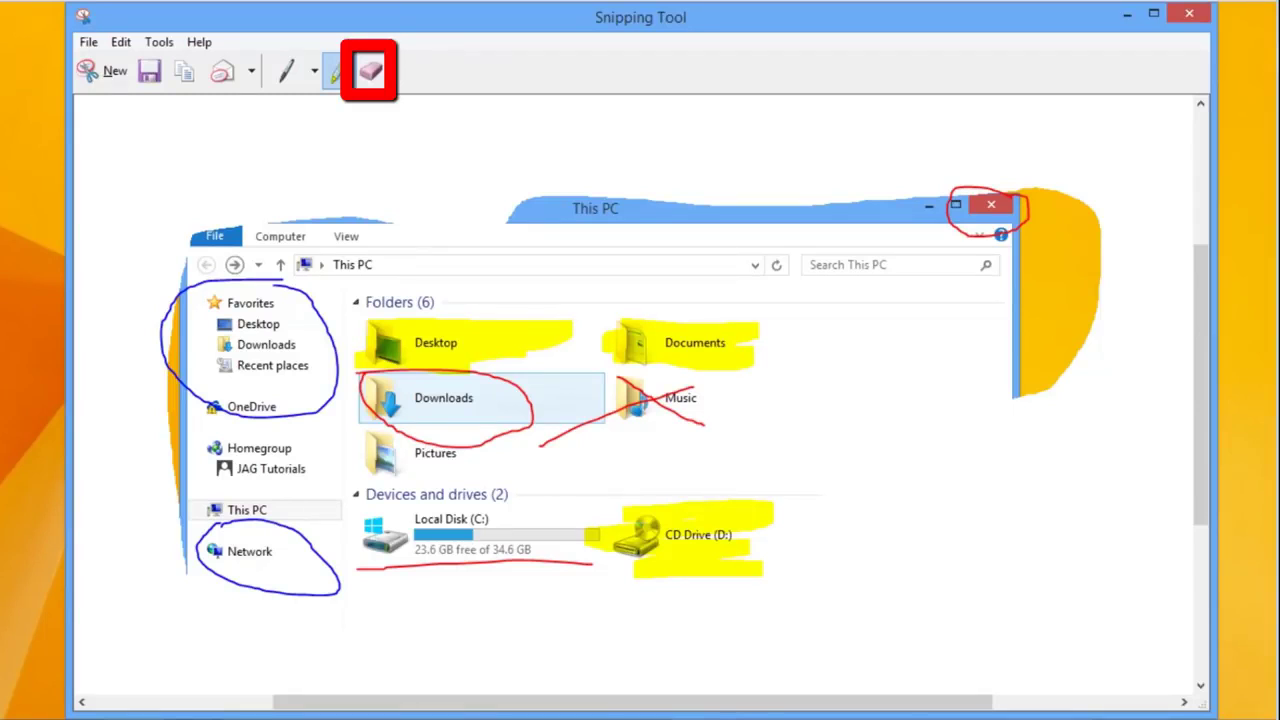
Erase the cross over Music, the circles around the This PC window's close button and Network, and the highlight on CD Drive (D:)
left_click(370, 72)
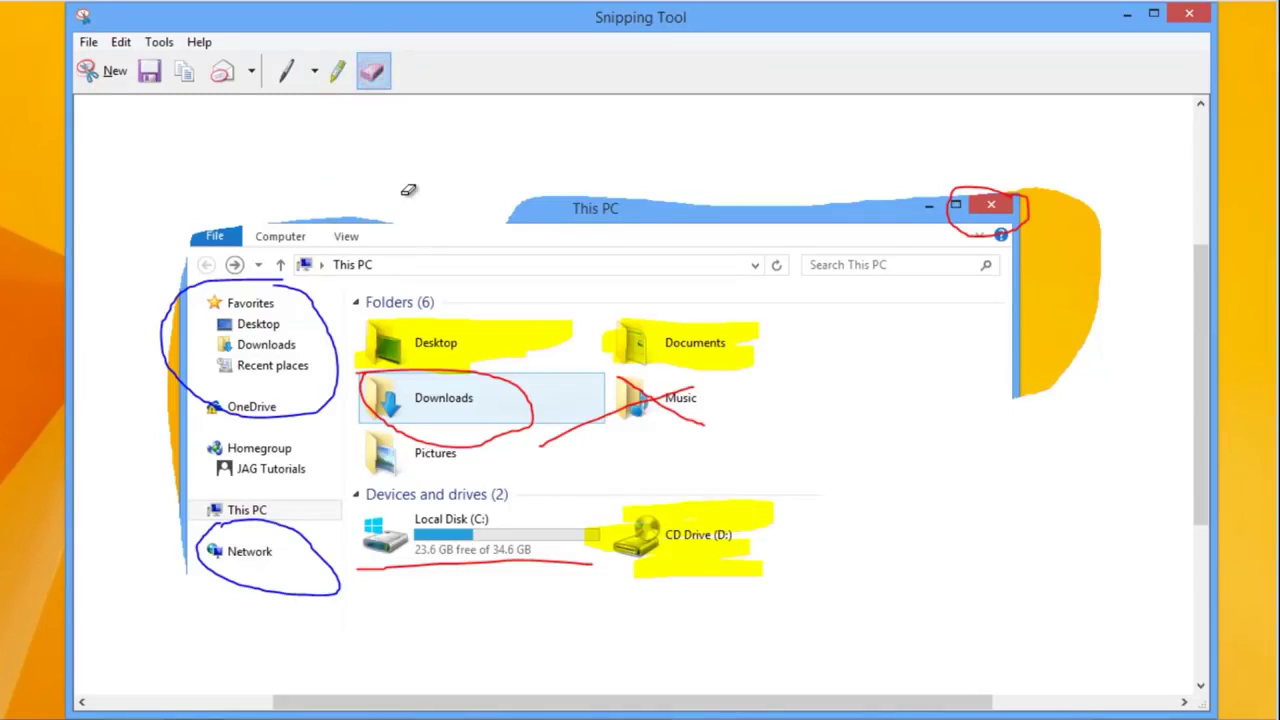
left_click(655, 401)
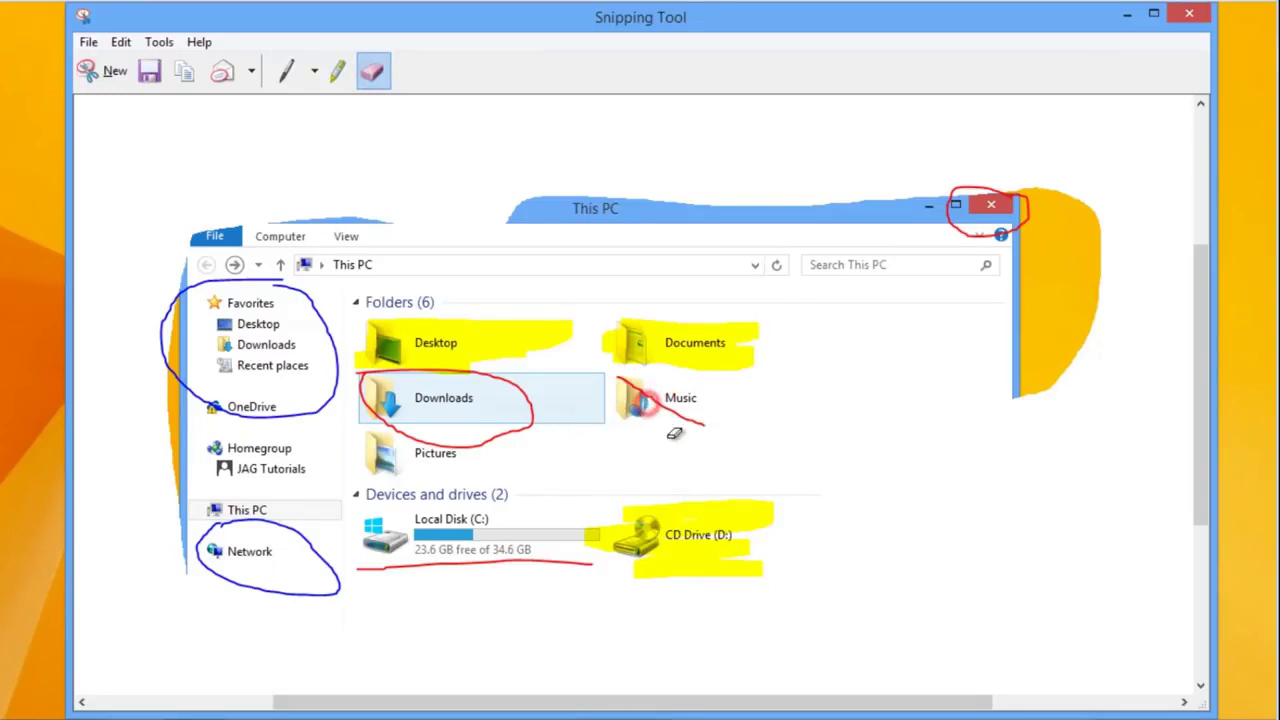
left_click(668, 412)
left_click(990, 233)
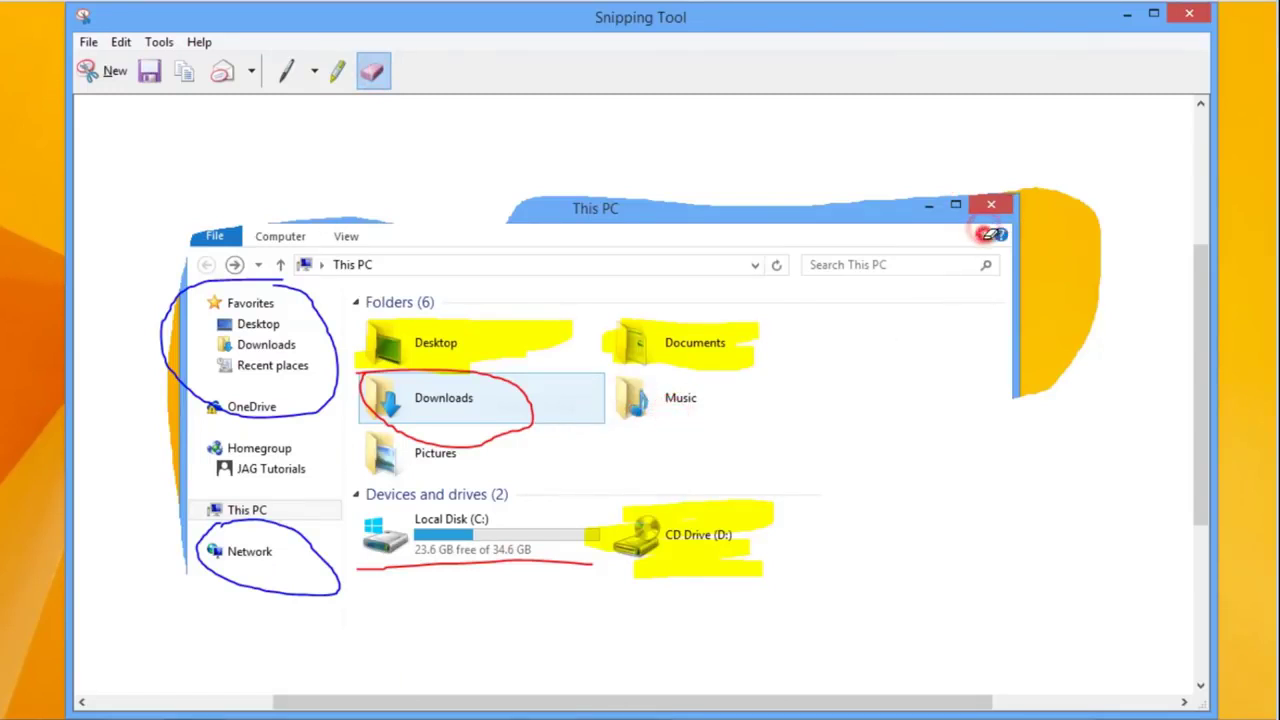
left_click(300, 542)
left_click(664, 543)
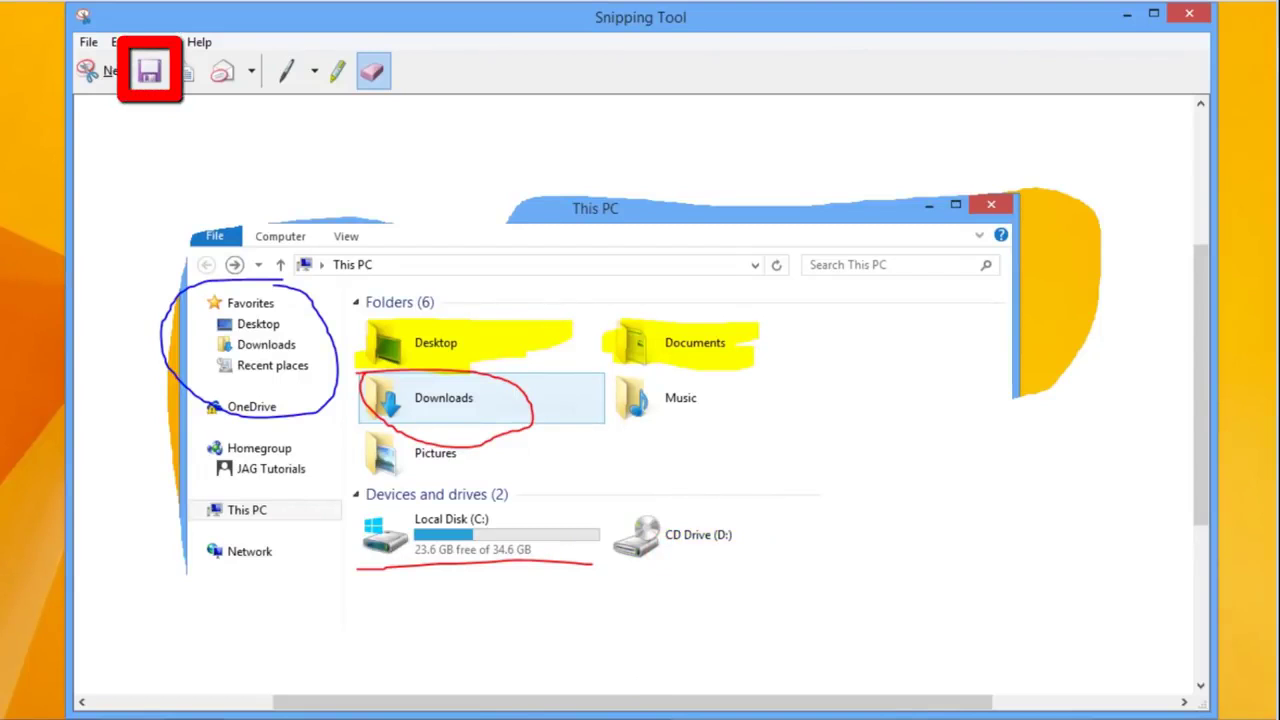
Save the annotated snip as a PNG file named test in the Screenshots folder under Pictures
left_click(150, 72)
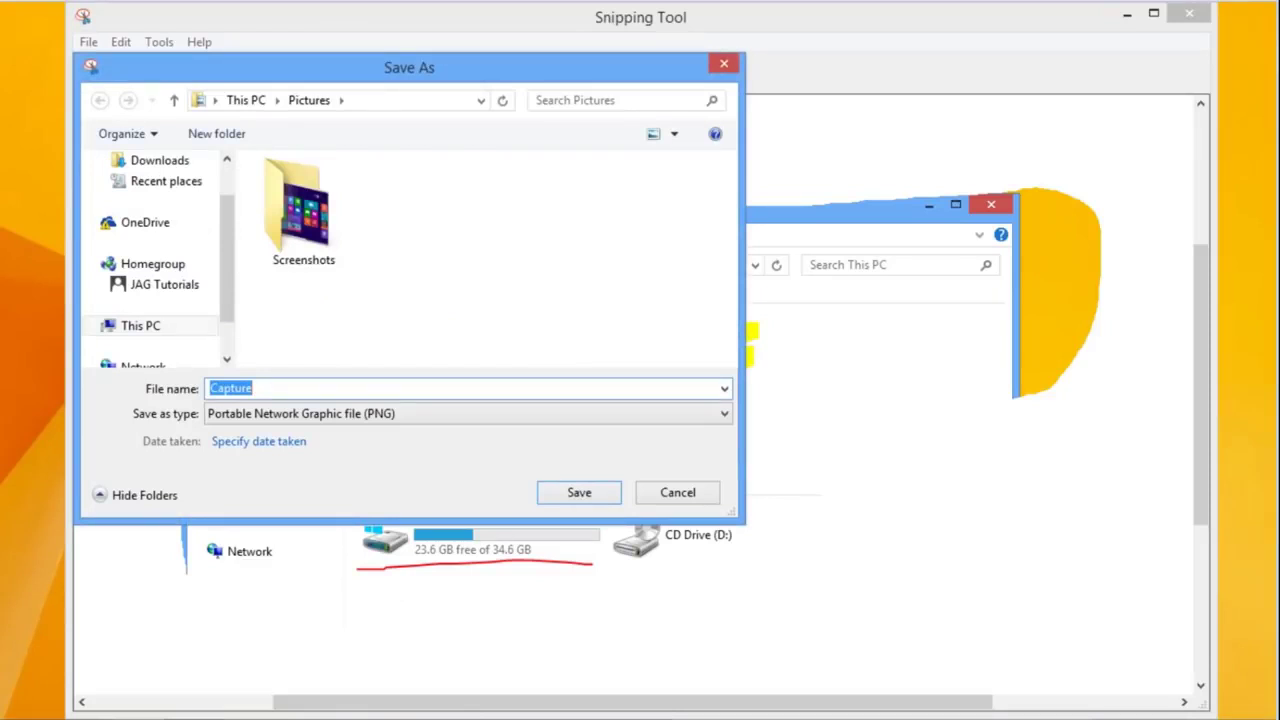
double_click(310, 225)
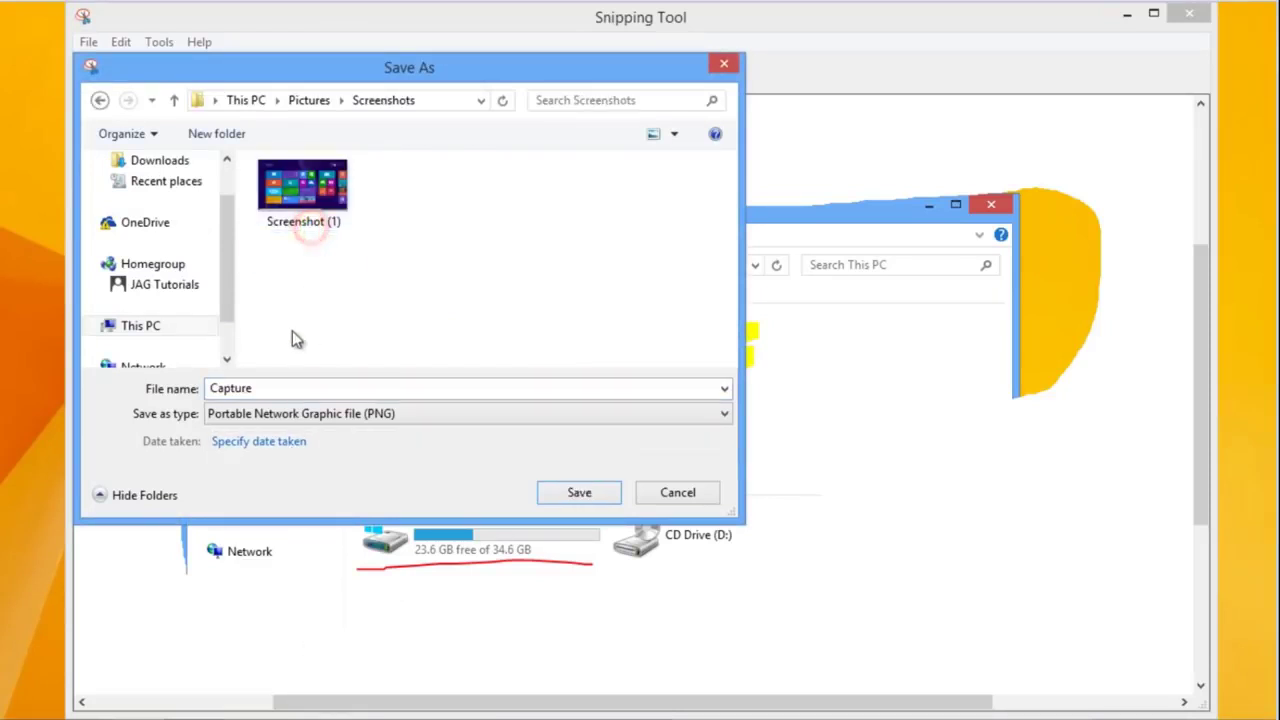
double_click(257, 388)
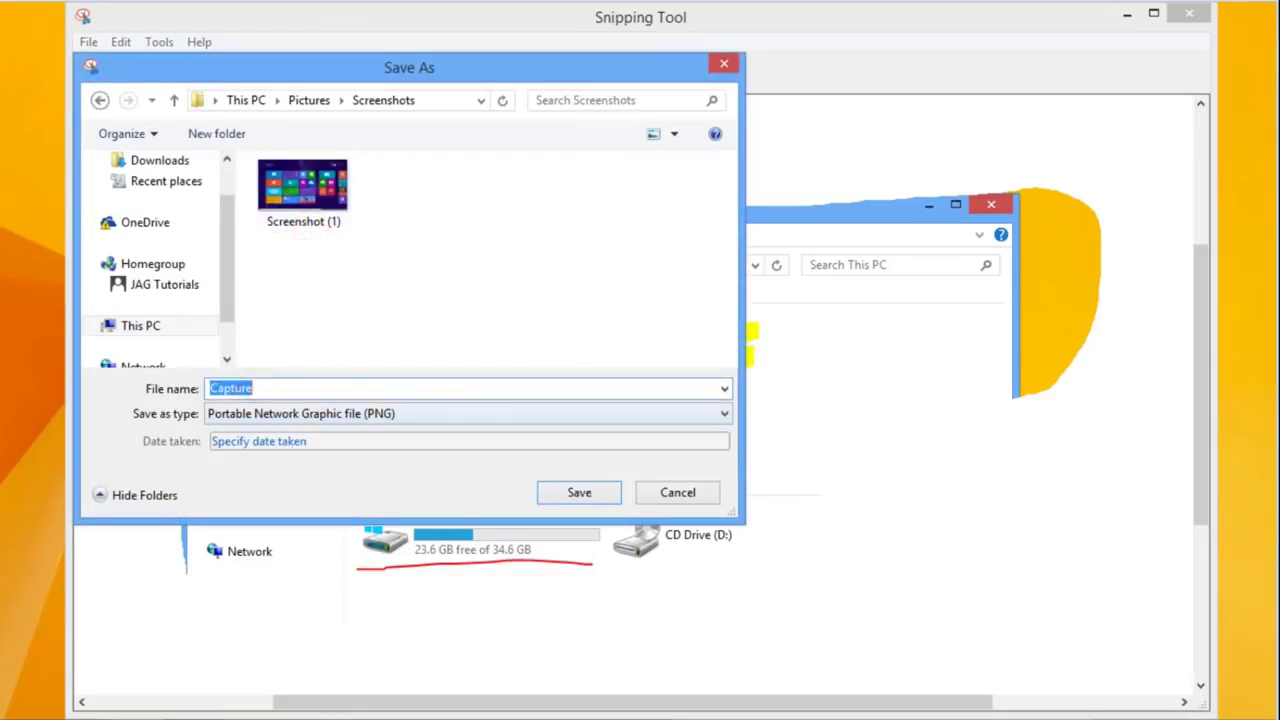
type("test")
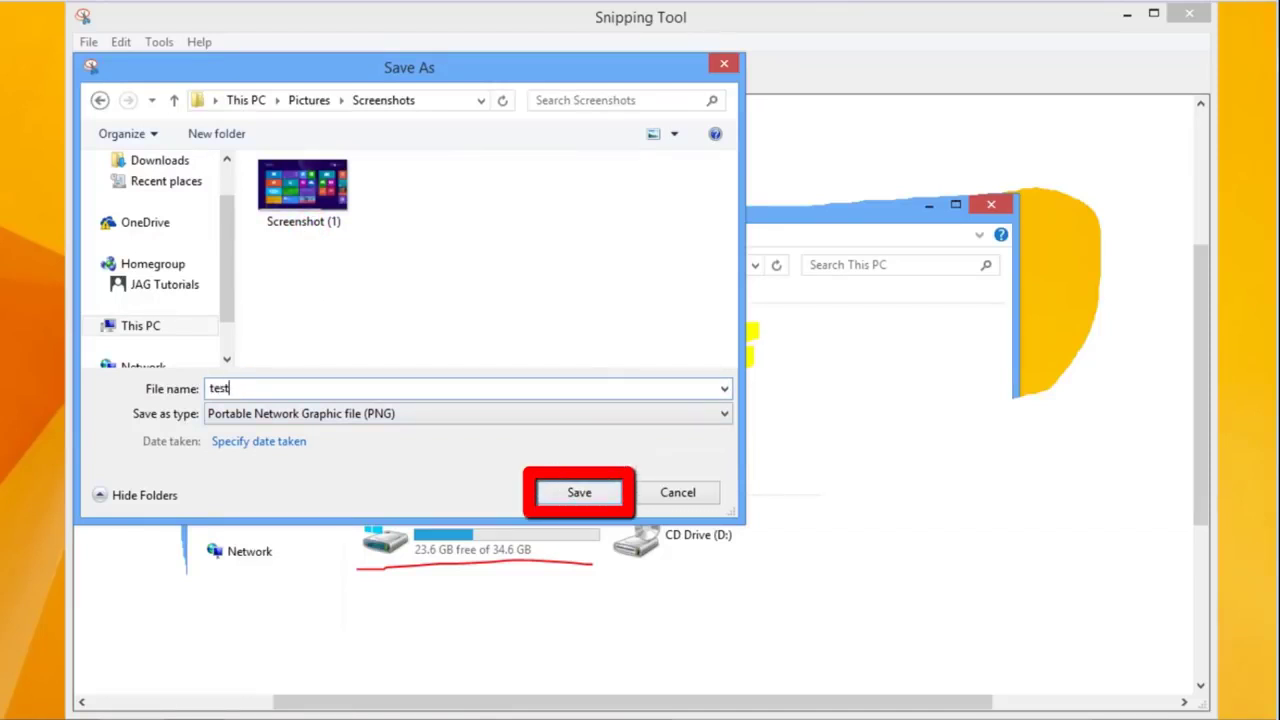
left_click(578, 491)
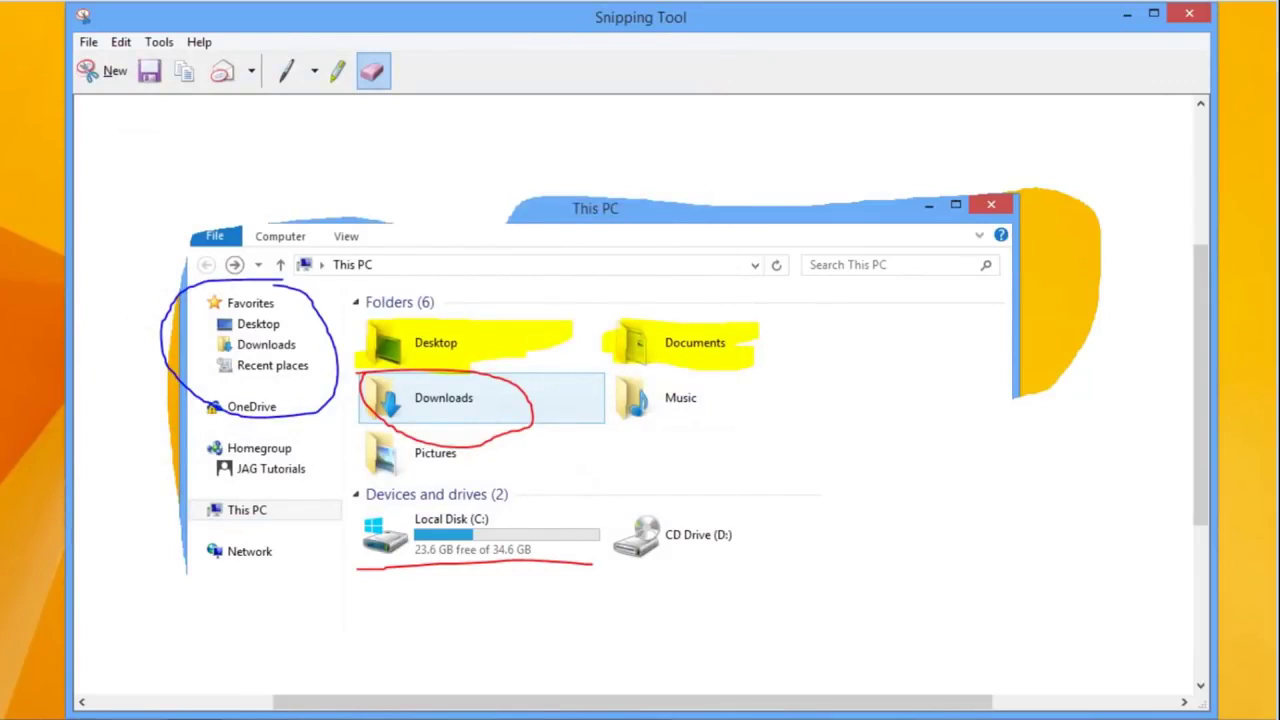
Switch to the This PC window in File Explorer and open the Screenshots folder inside Pictures
key("alt+Tab")
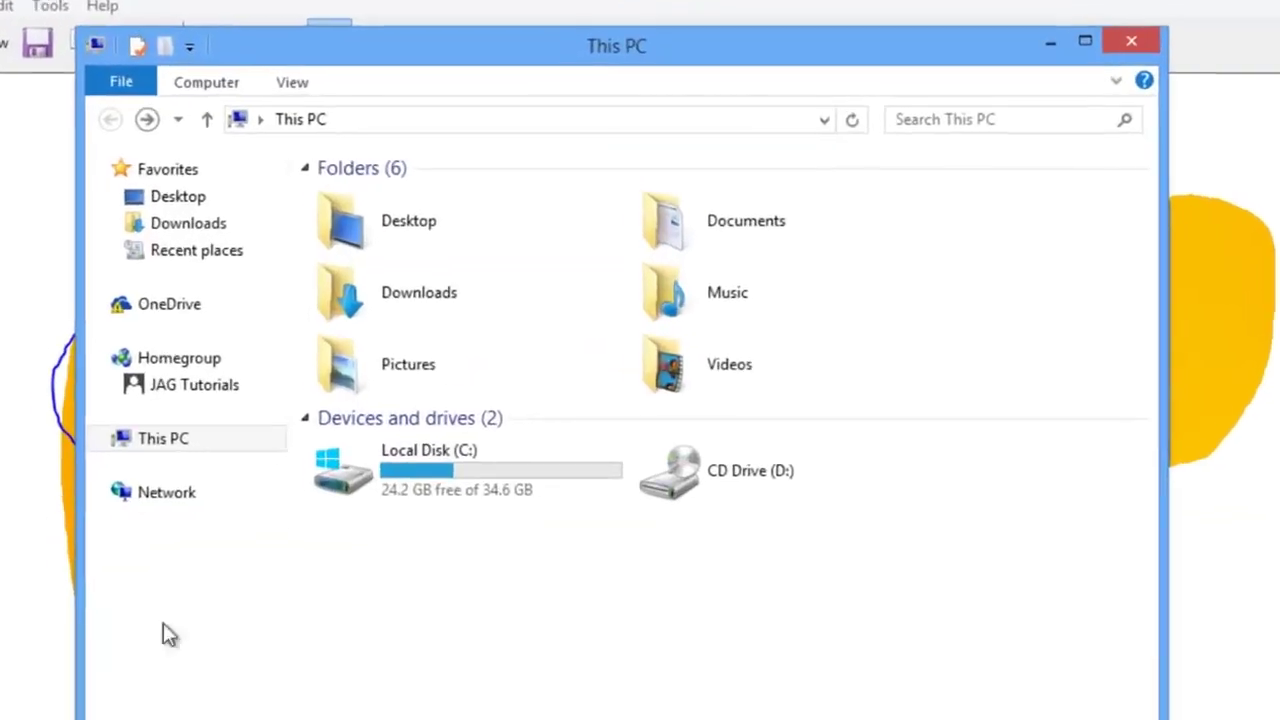
double_click(404, 314)
double_click(351, 257)
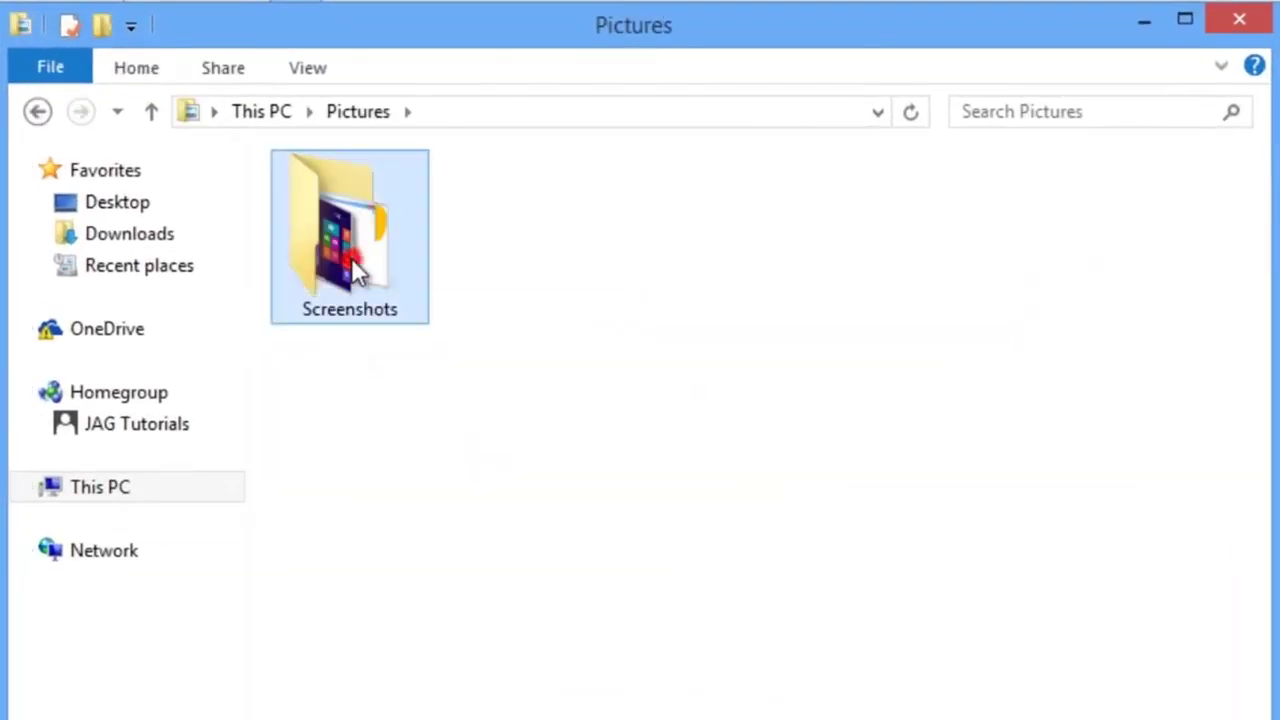